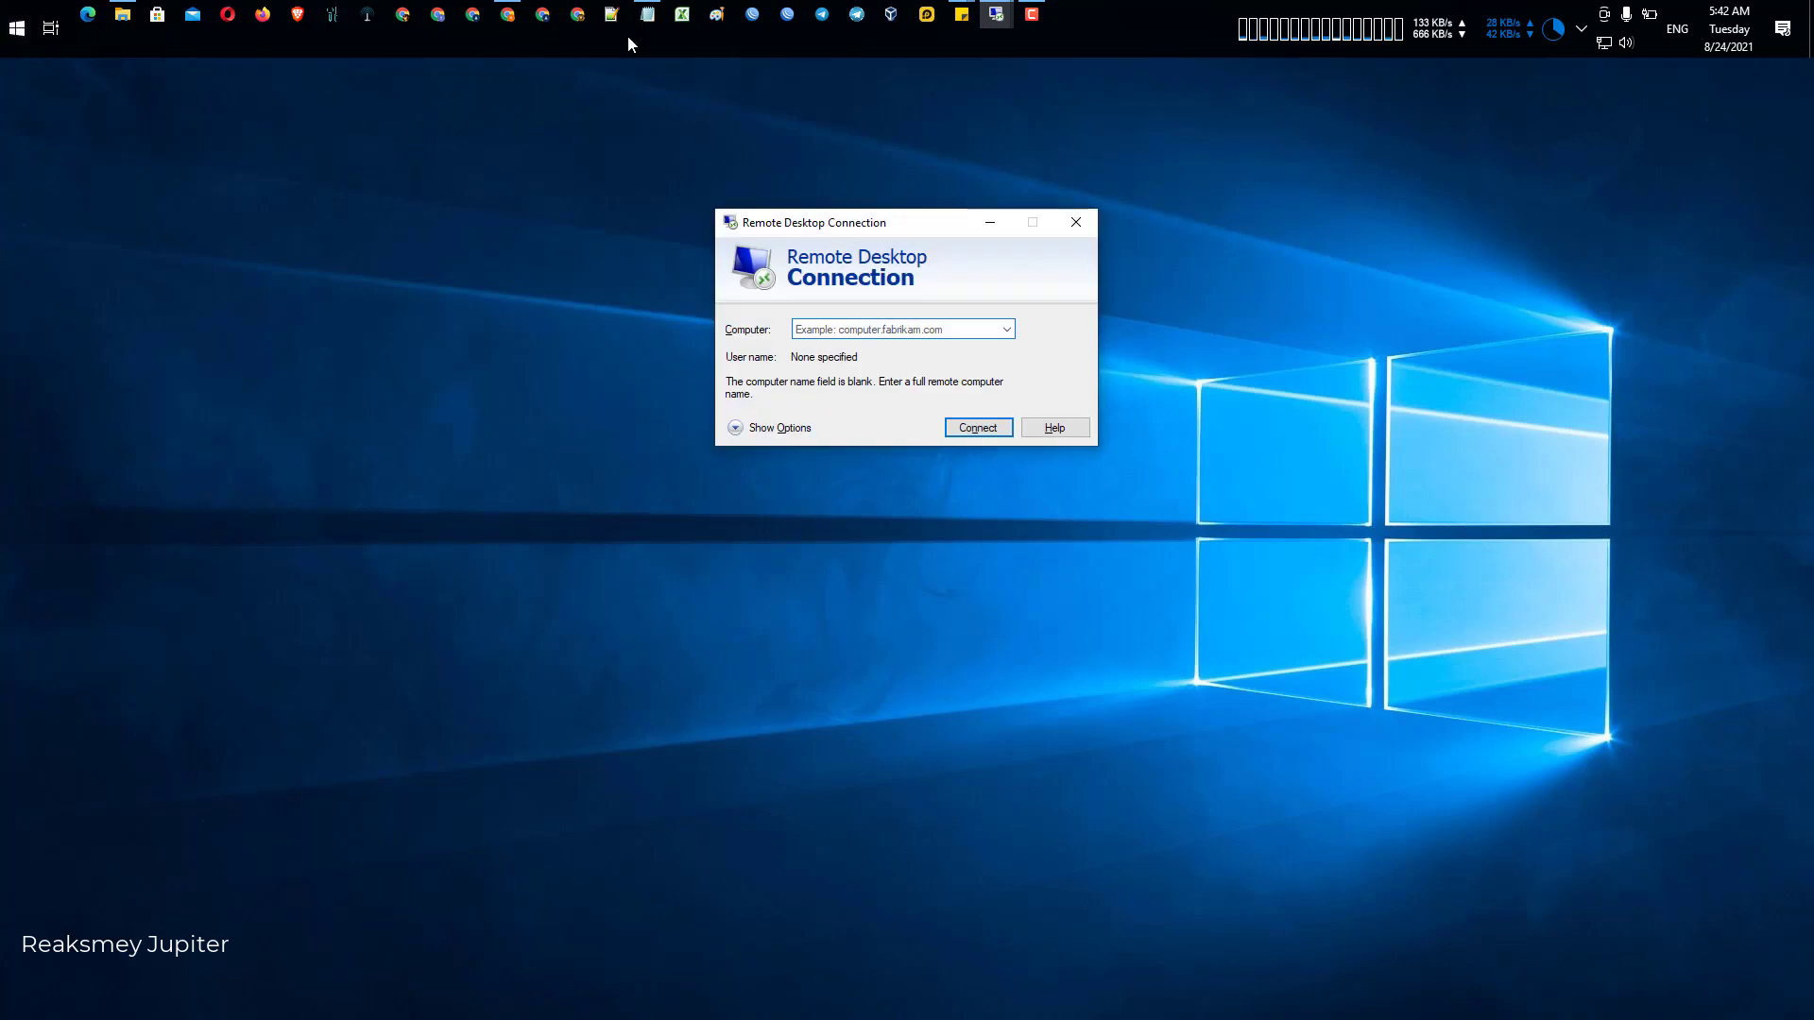
Copy the remote computer's address from the text notes into the Remote Desktop Connection computer field
left_click(647, 15)
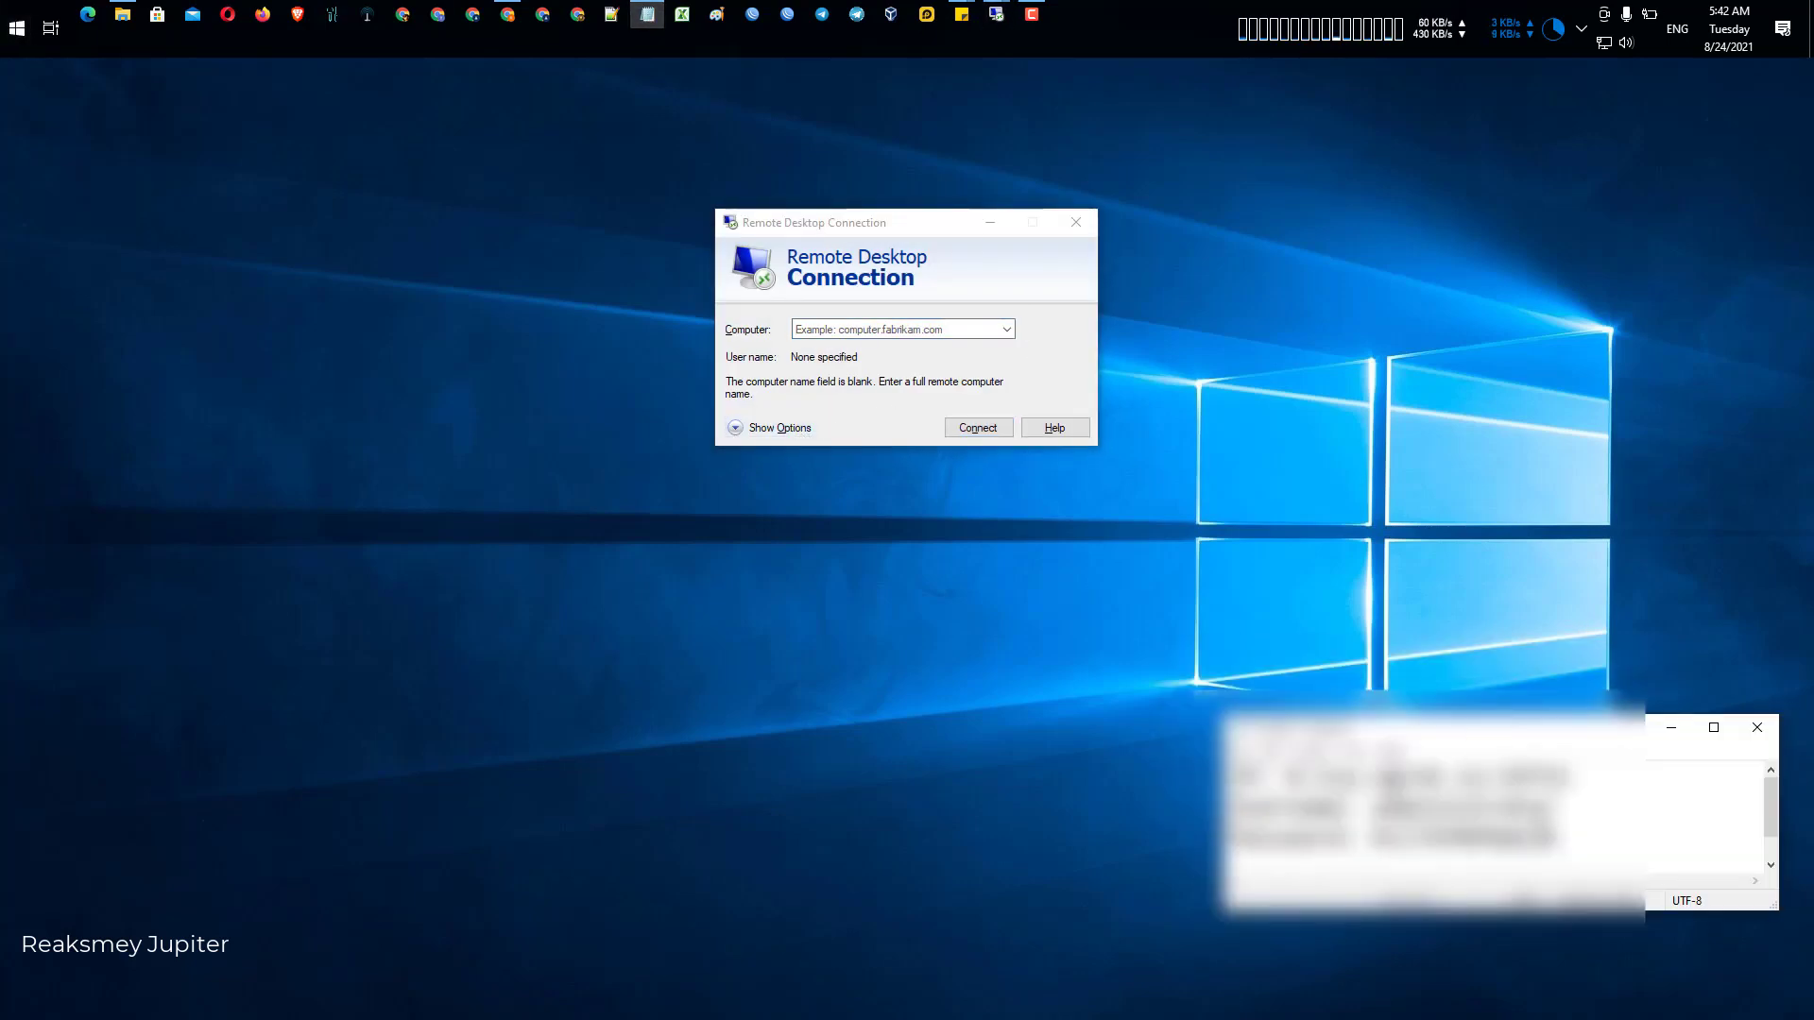
left_click_drag(1574, 775, 1280, 774)
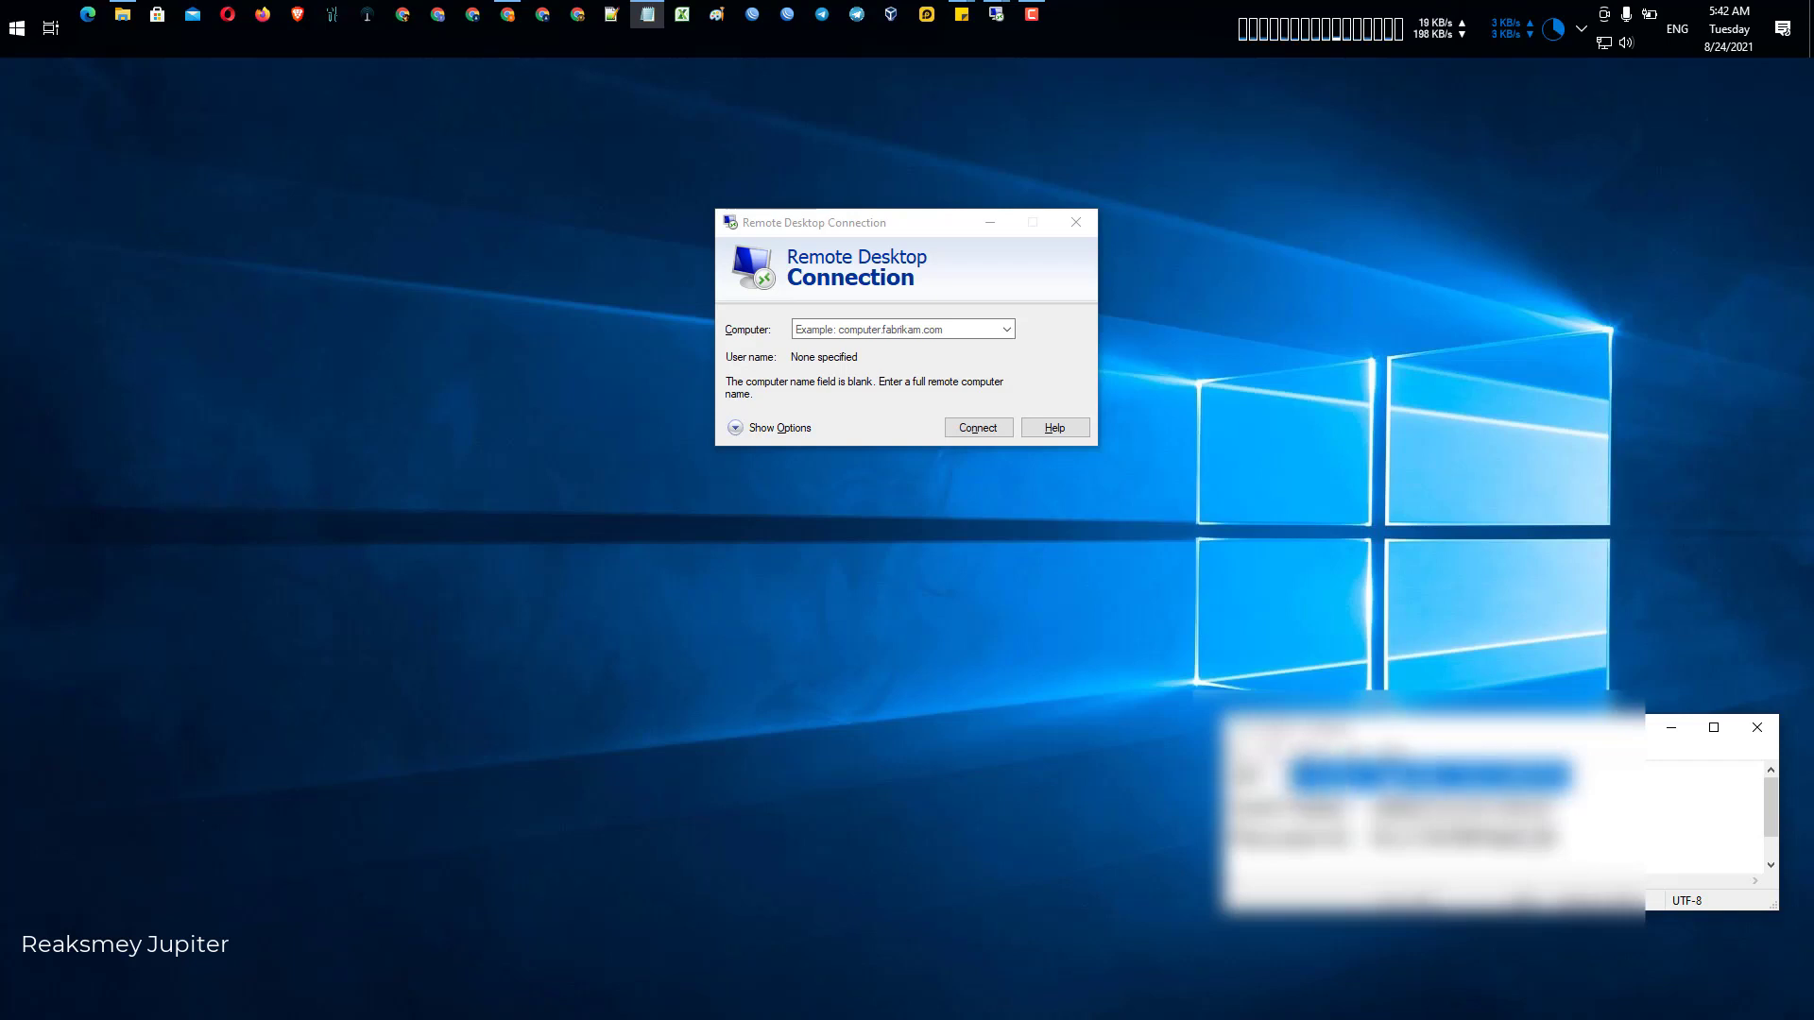
left_click_drag(1426, 774, 935, 329)
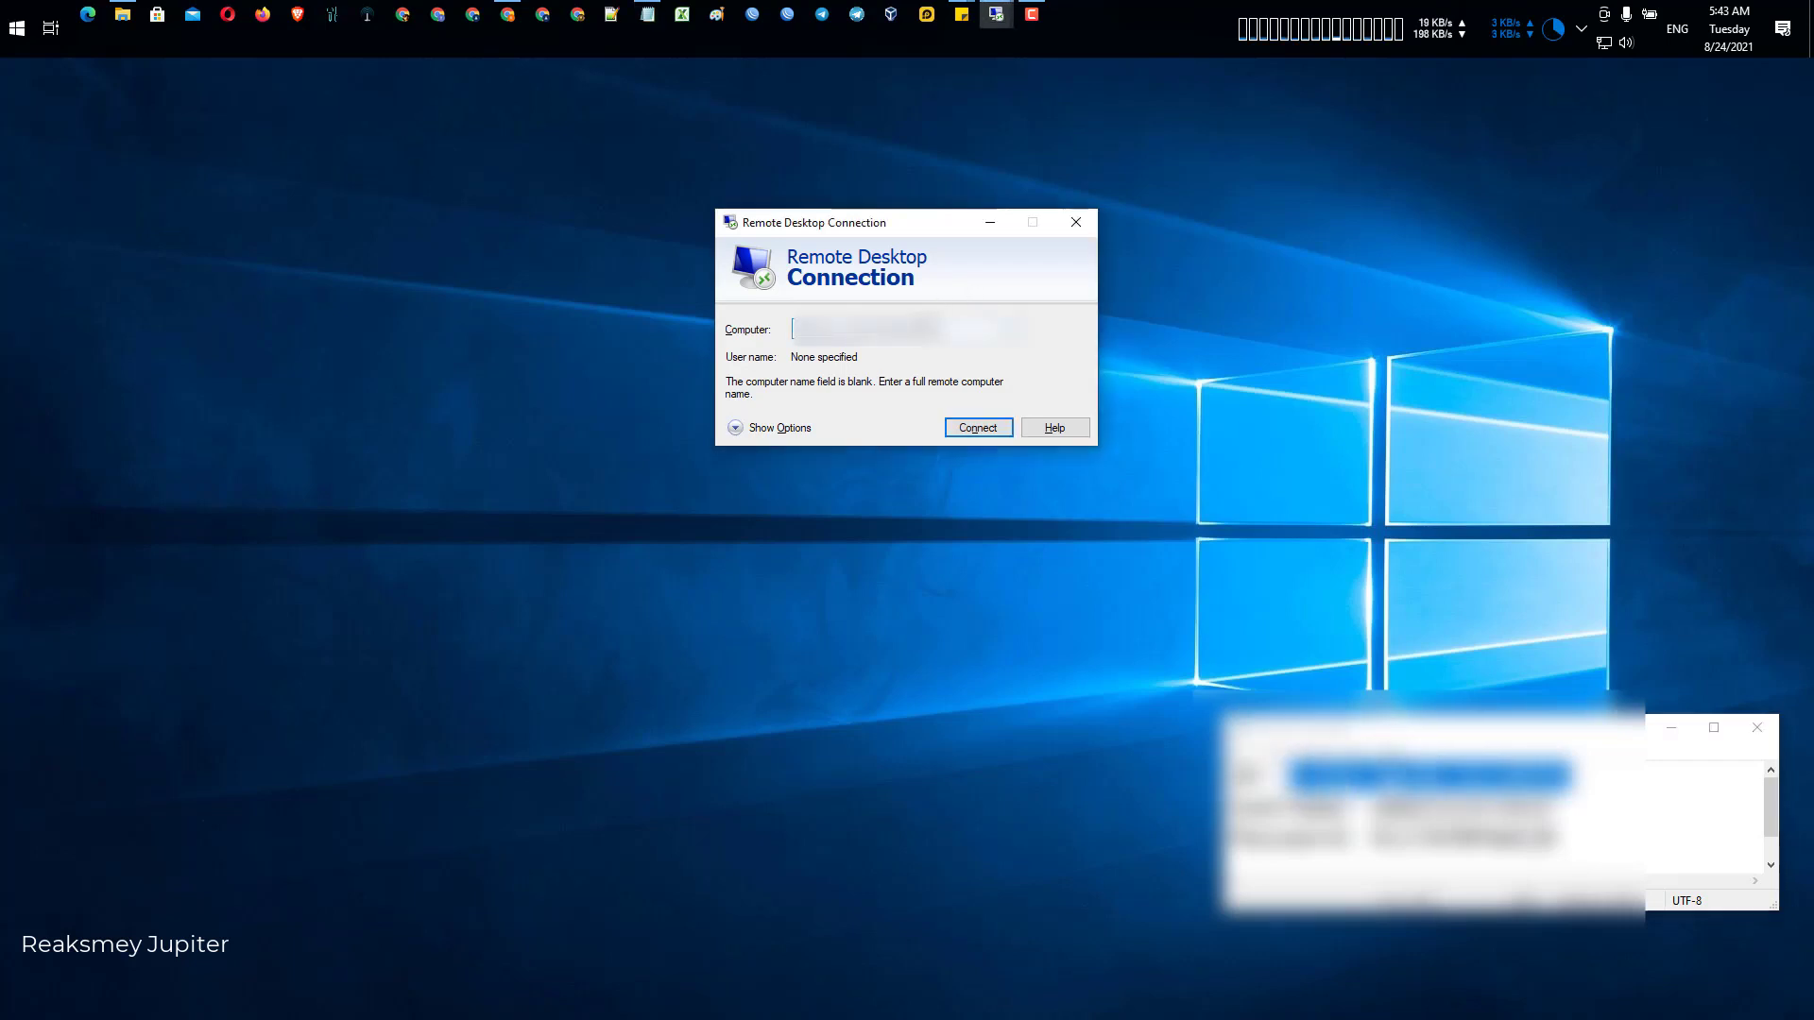
Expand the connection options and fill in the user name copied from the text notes
left_click(782, 427)
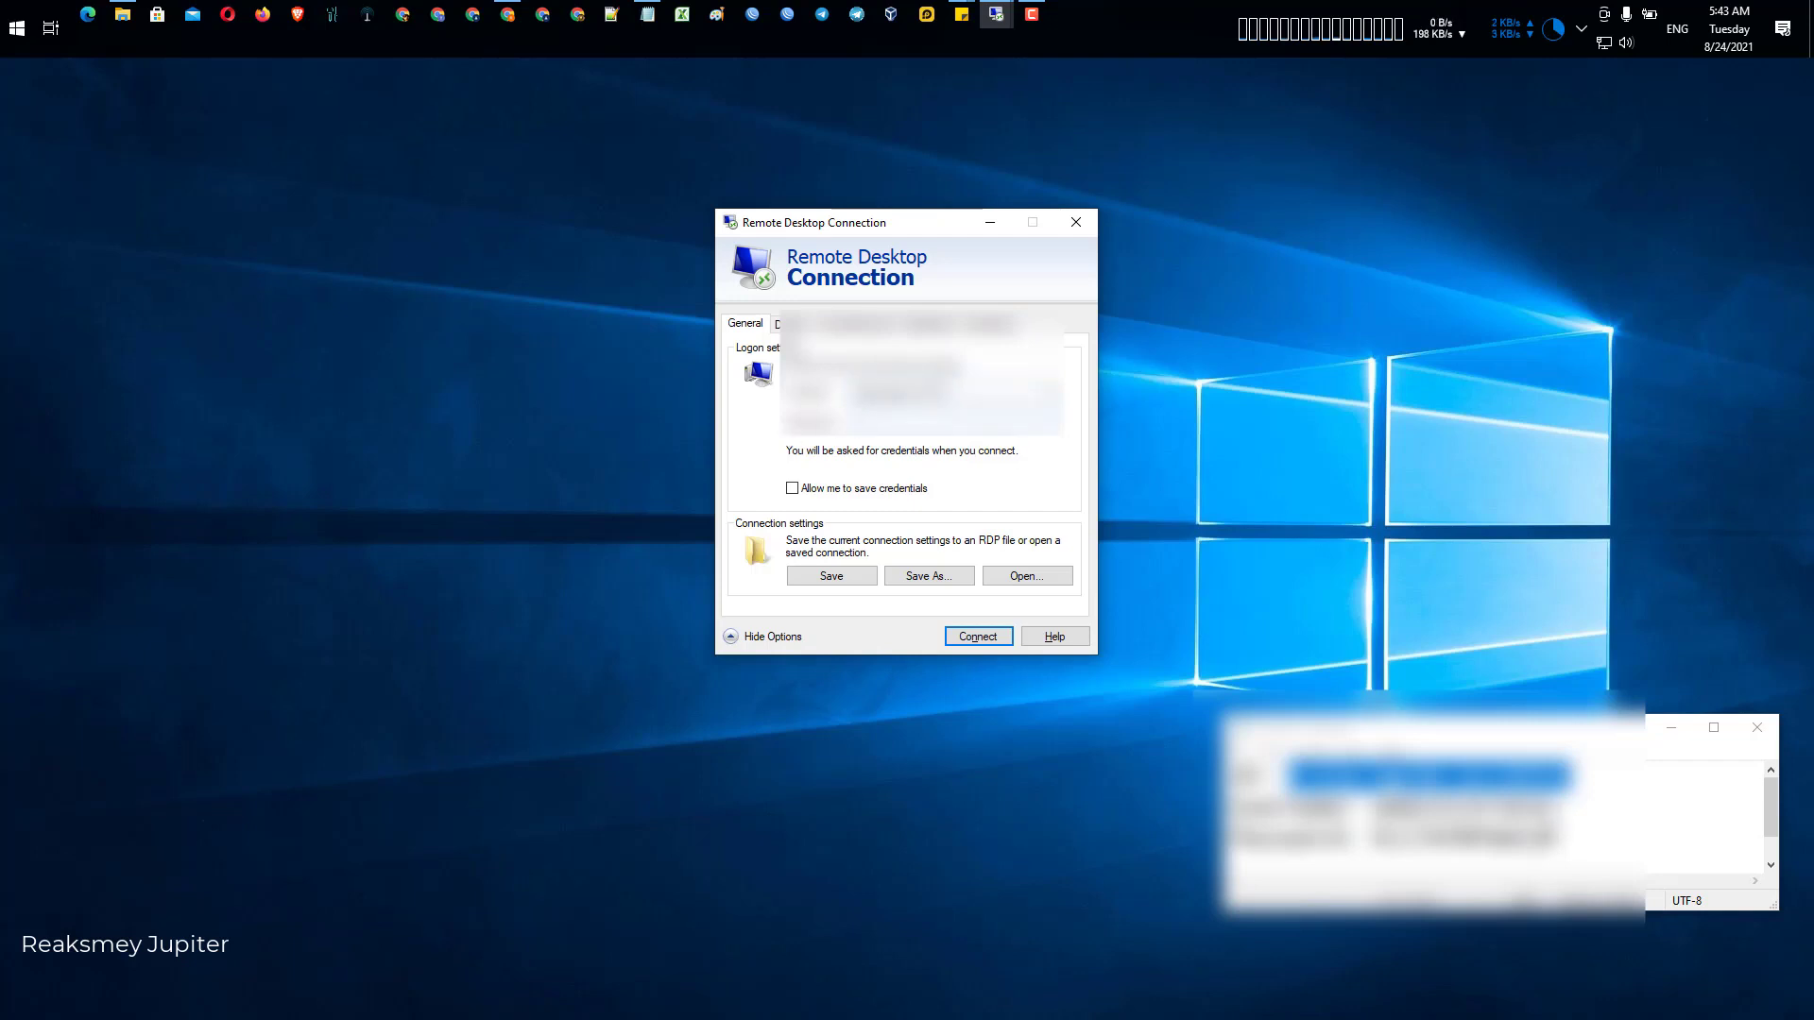
left_click_drag(1558, 809, 1373, 808)
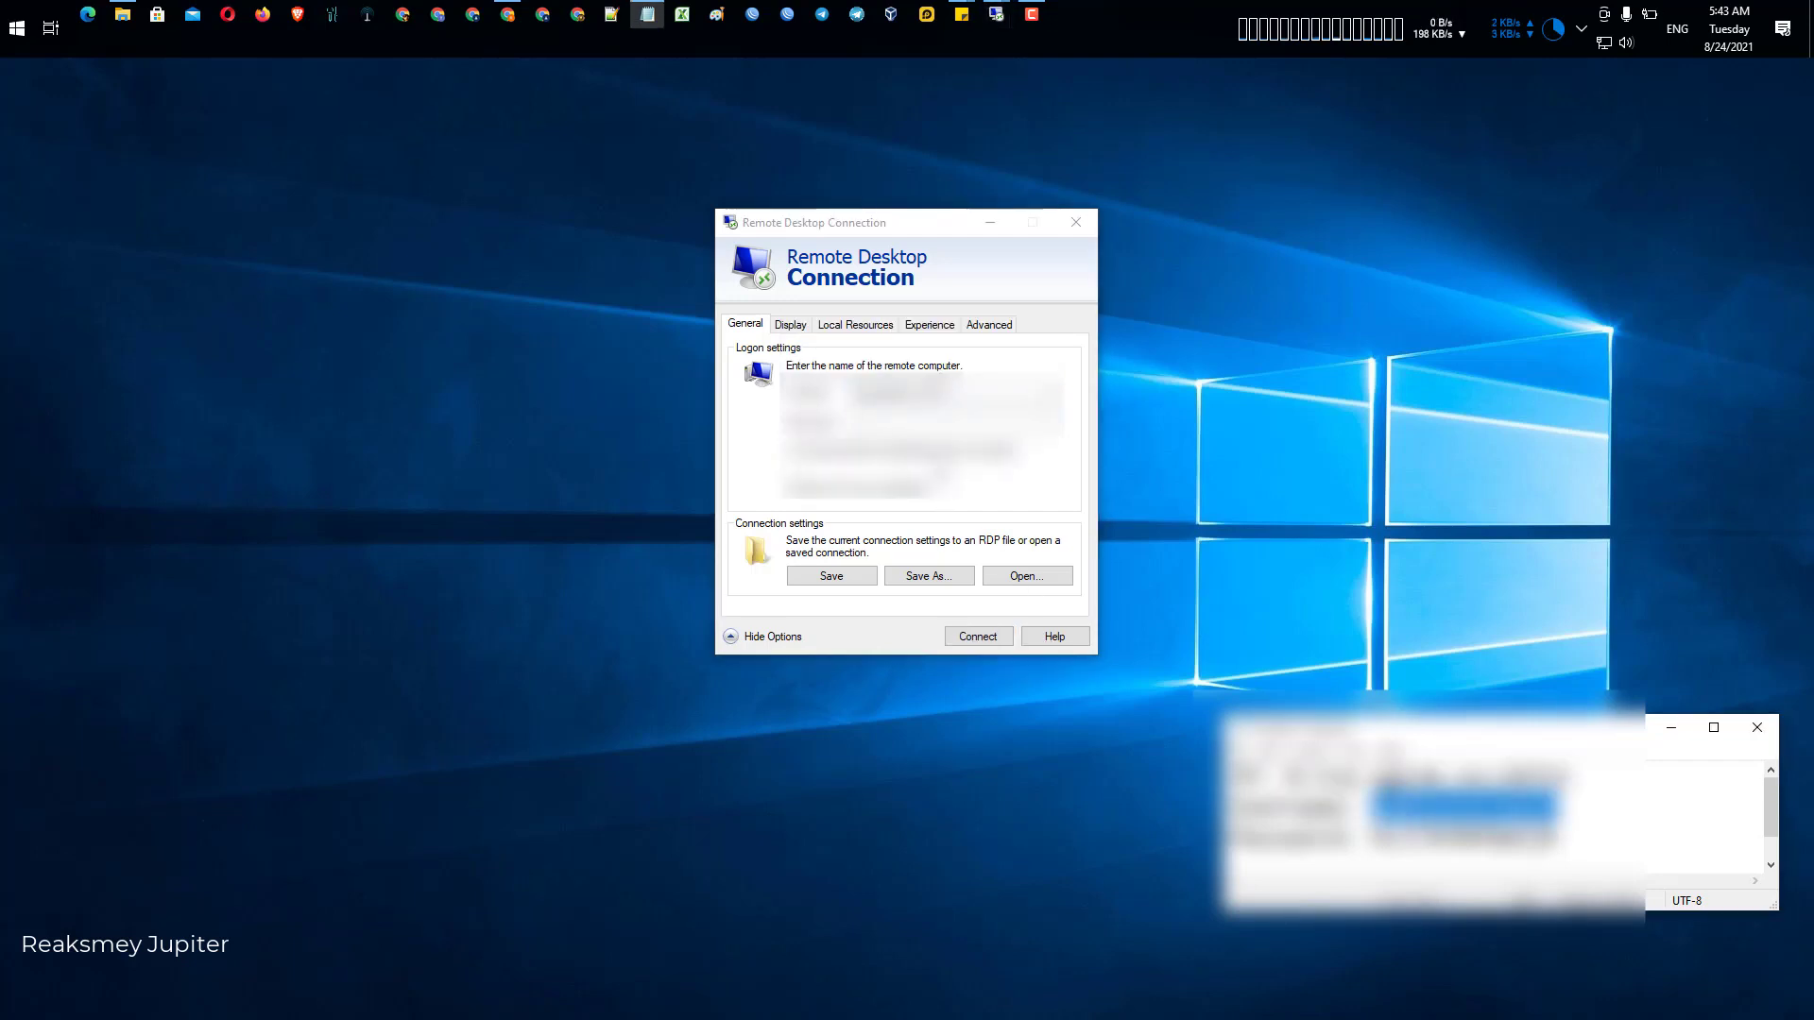
left_click(925, 425)
key("ctrl+v")
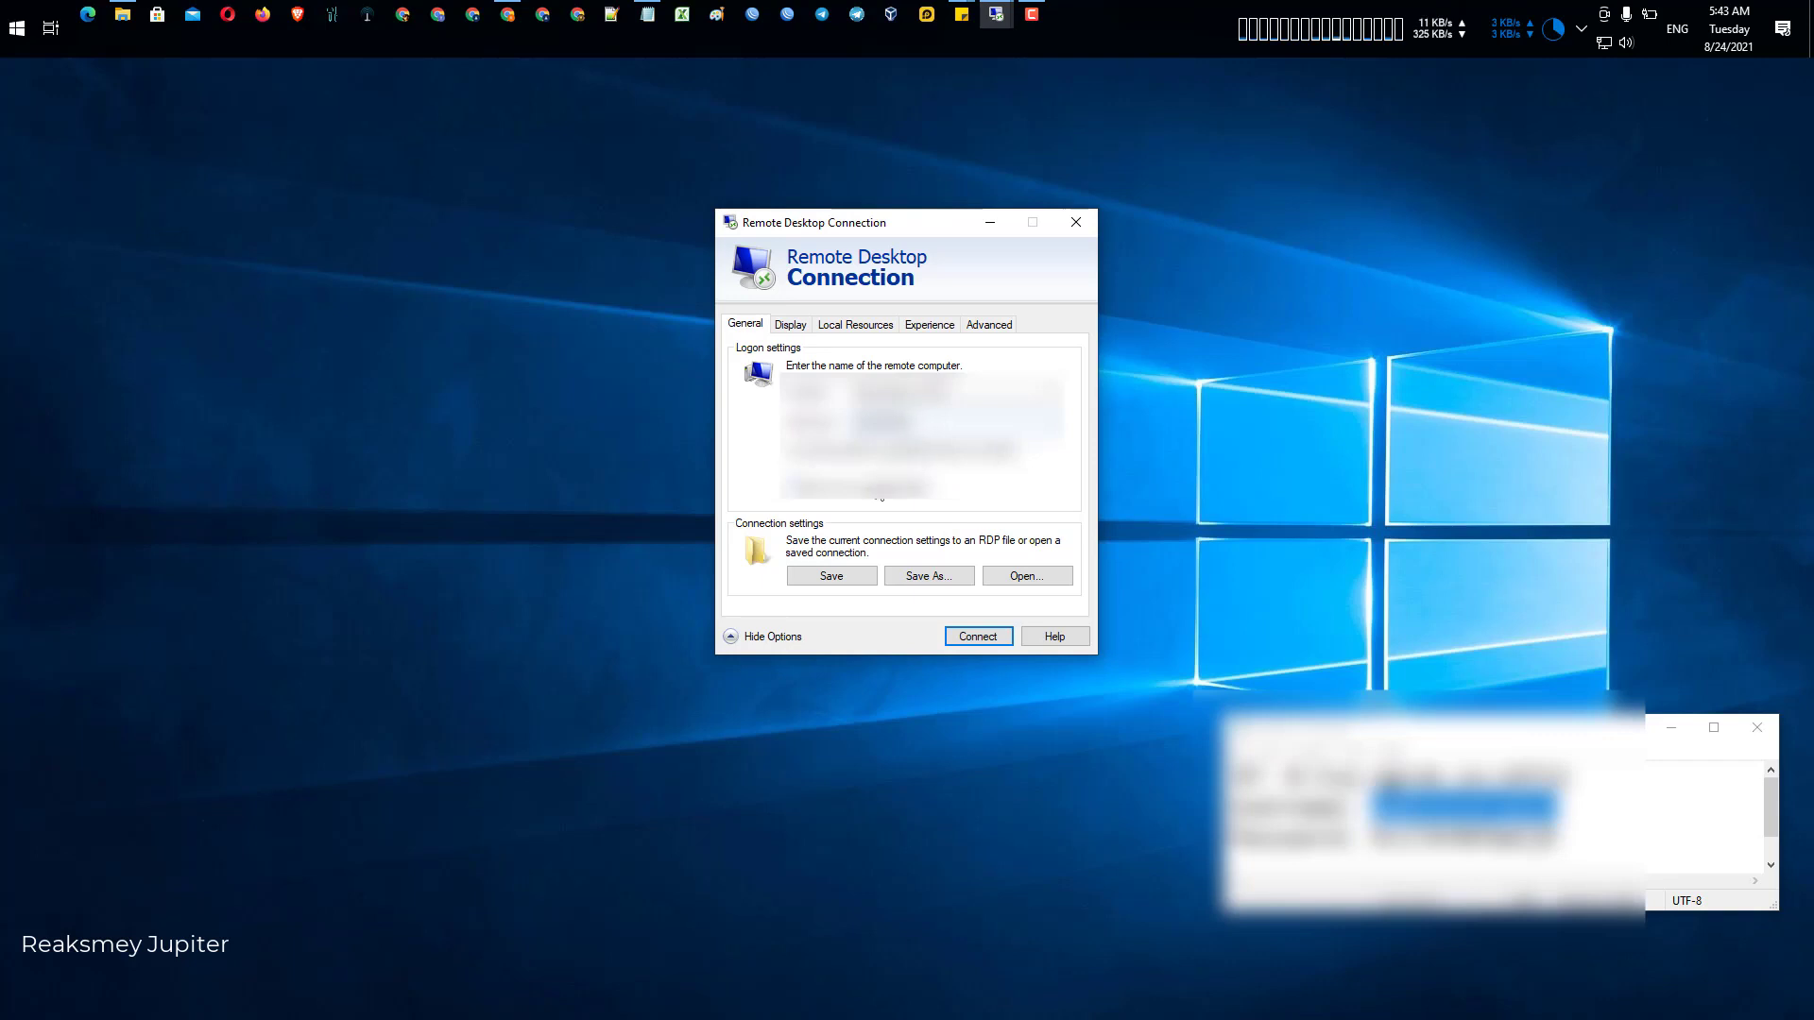
Include the local drive TESTSHARING (E:) among the local devices and resources available in the remote session
left_click(791, 326)
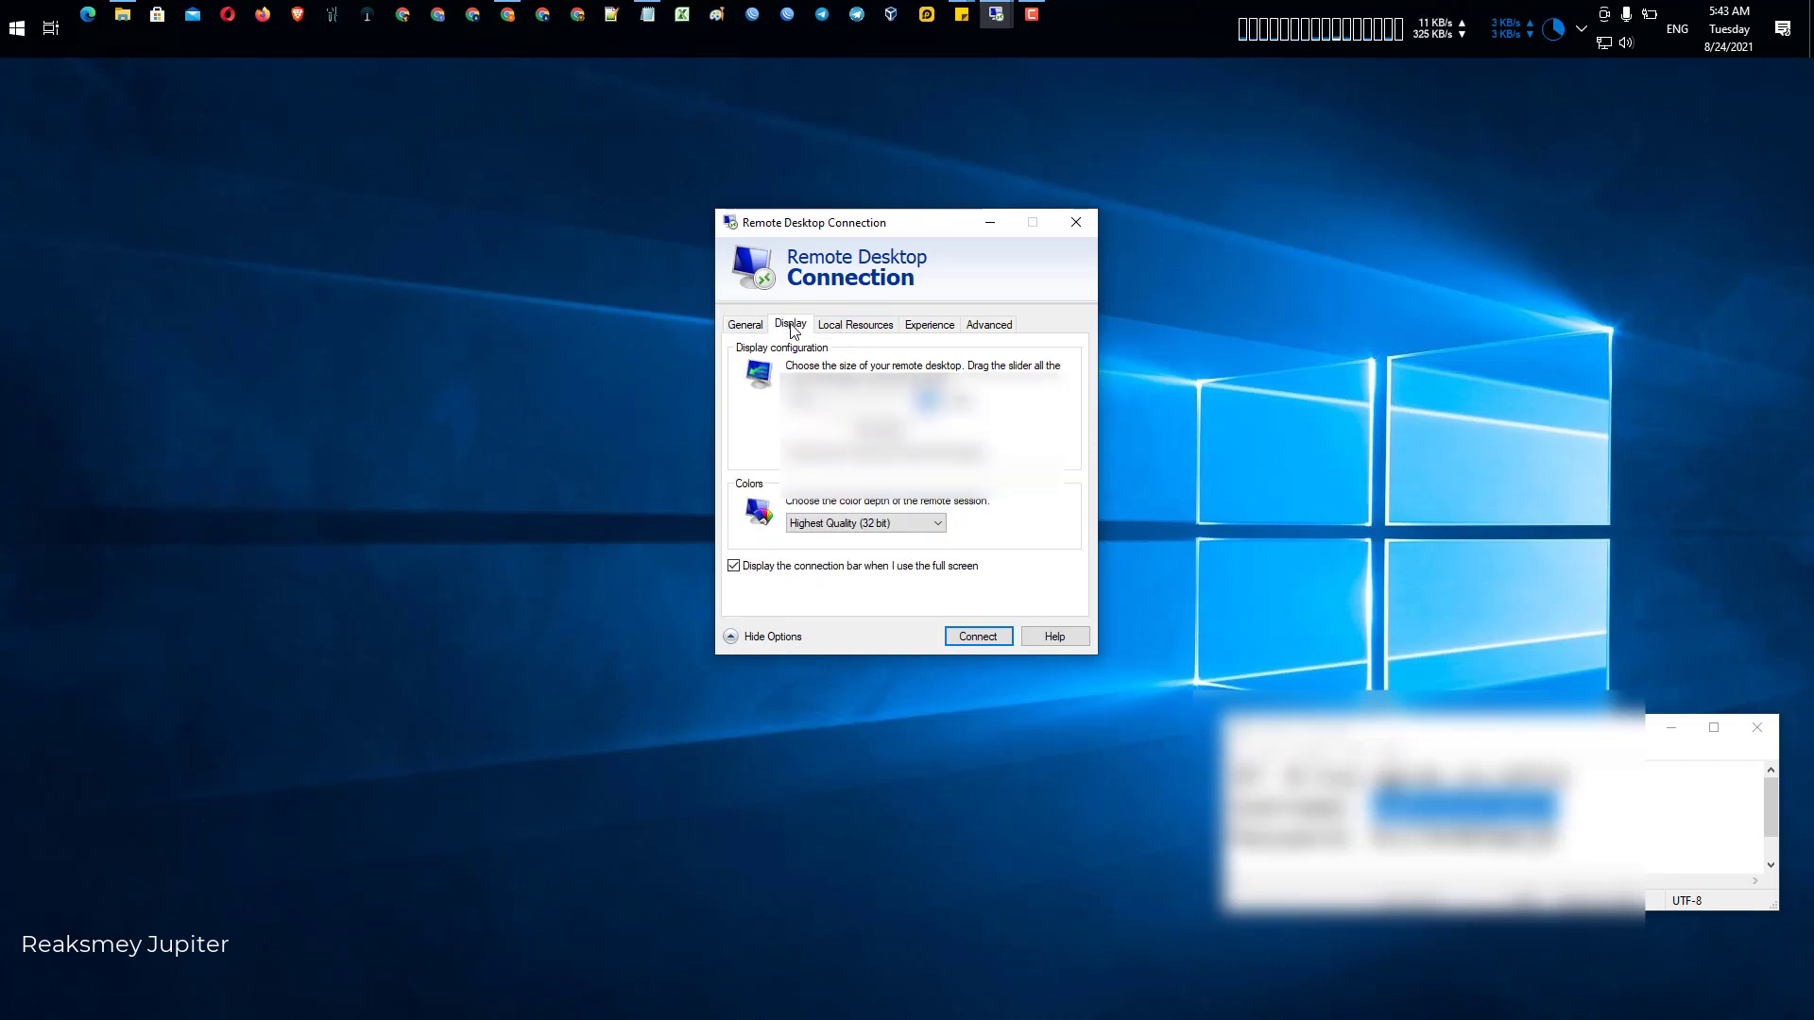
left_click(855, 326)
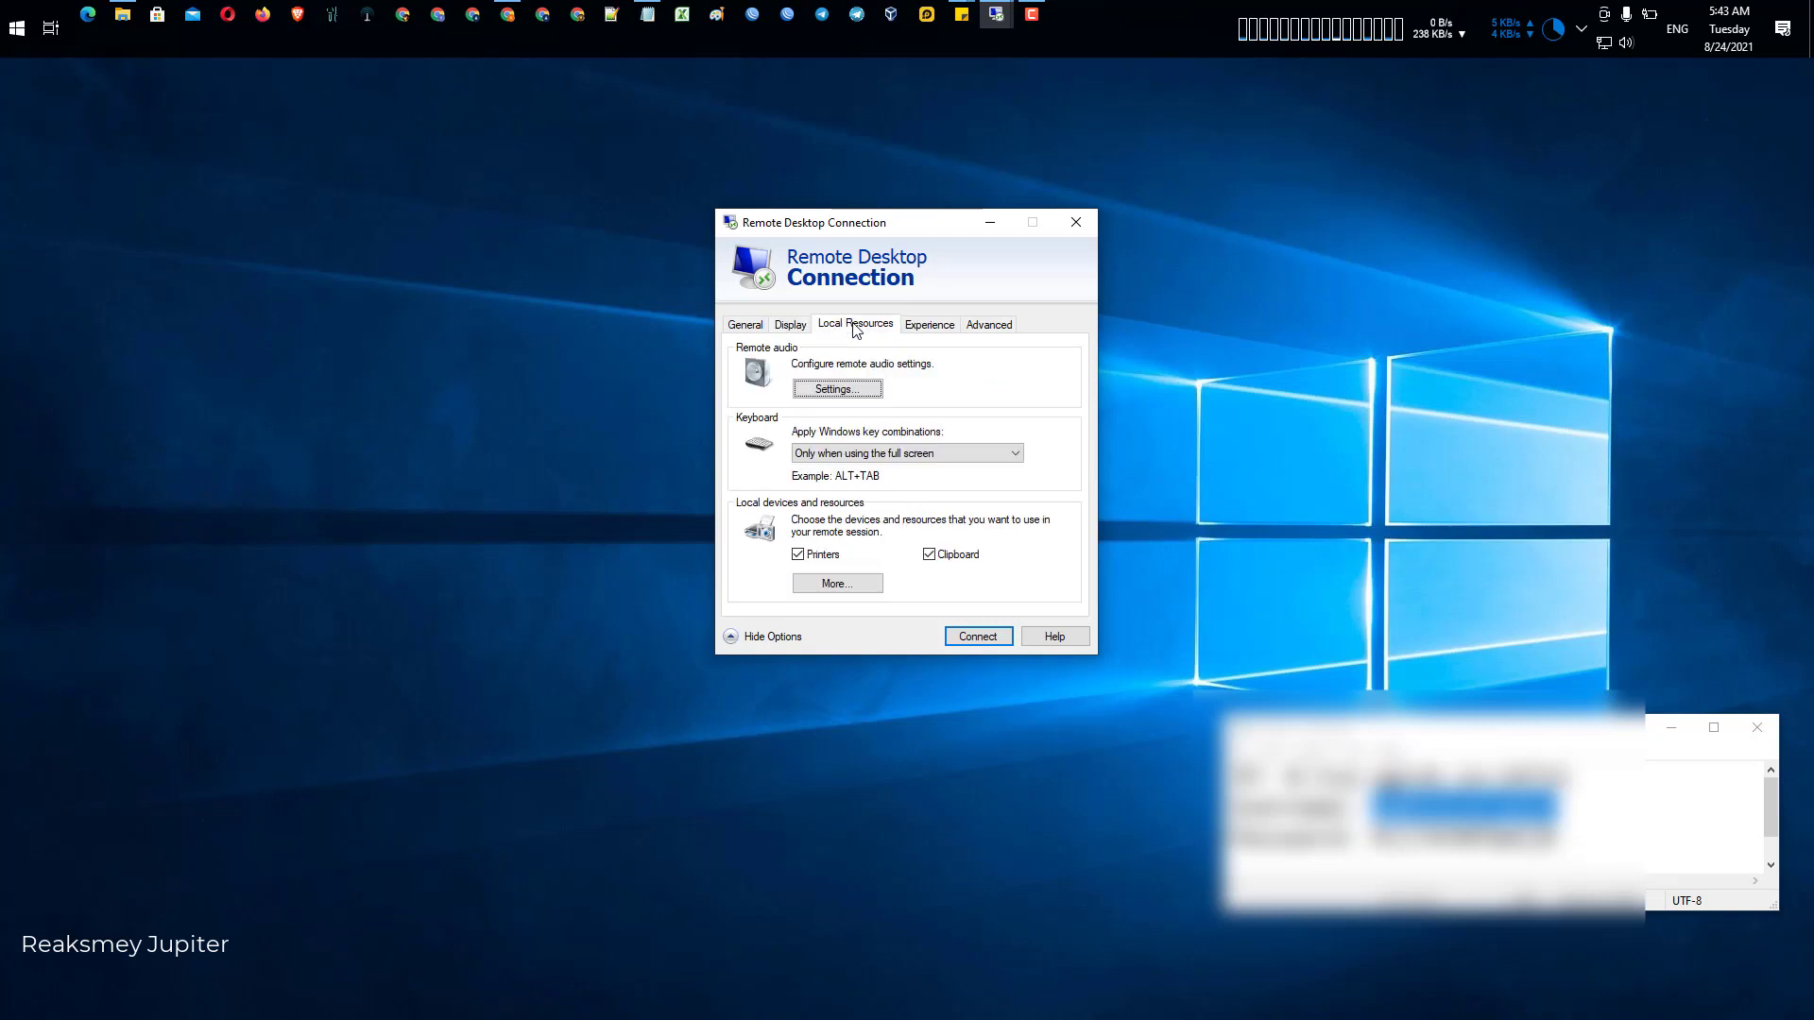
left_click(835, 590)
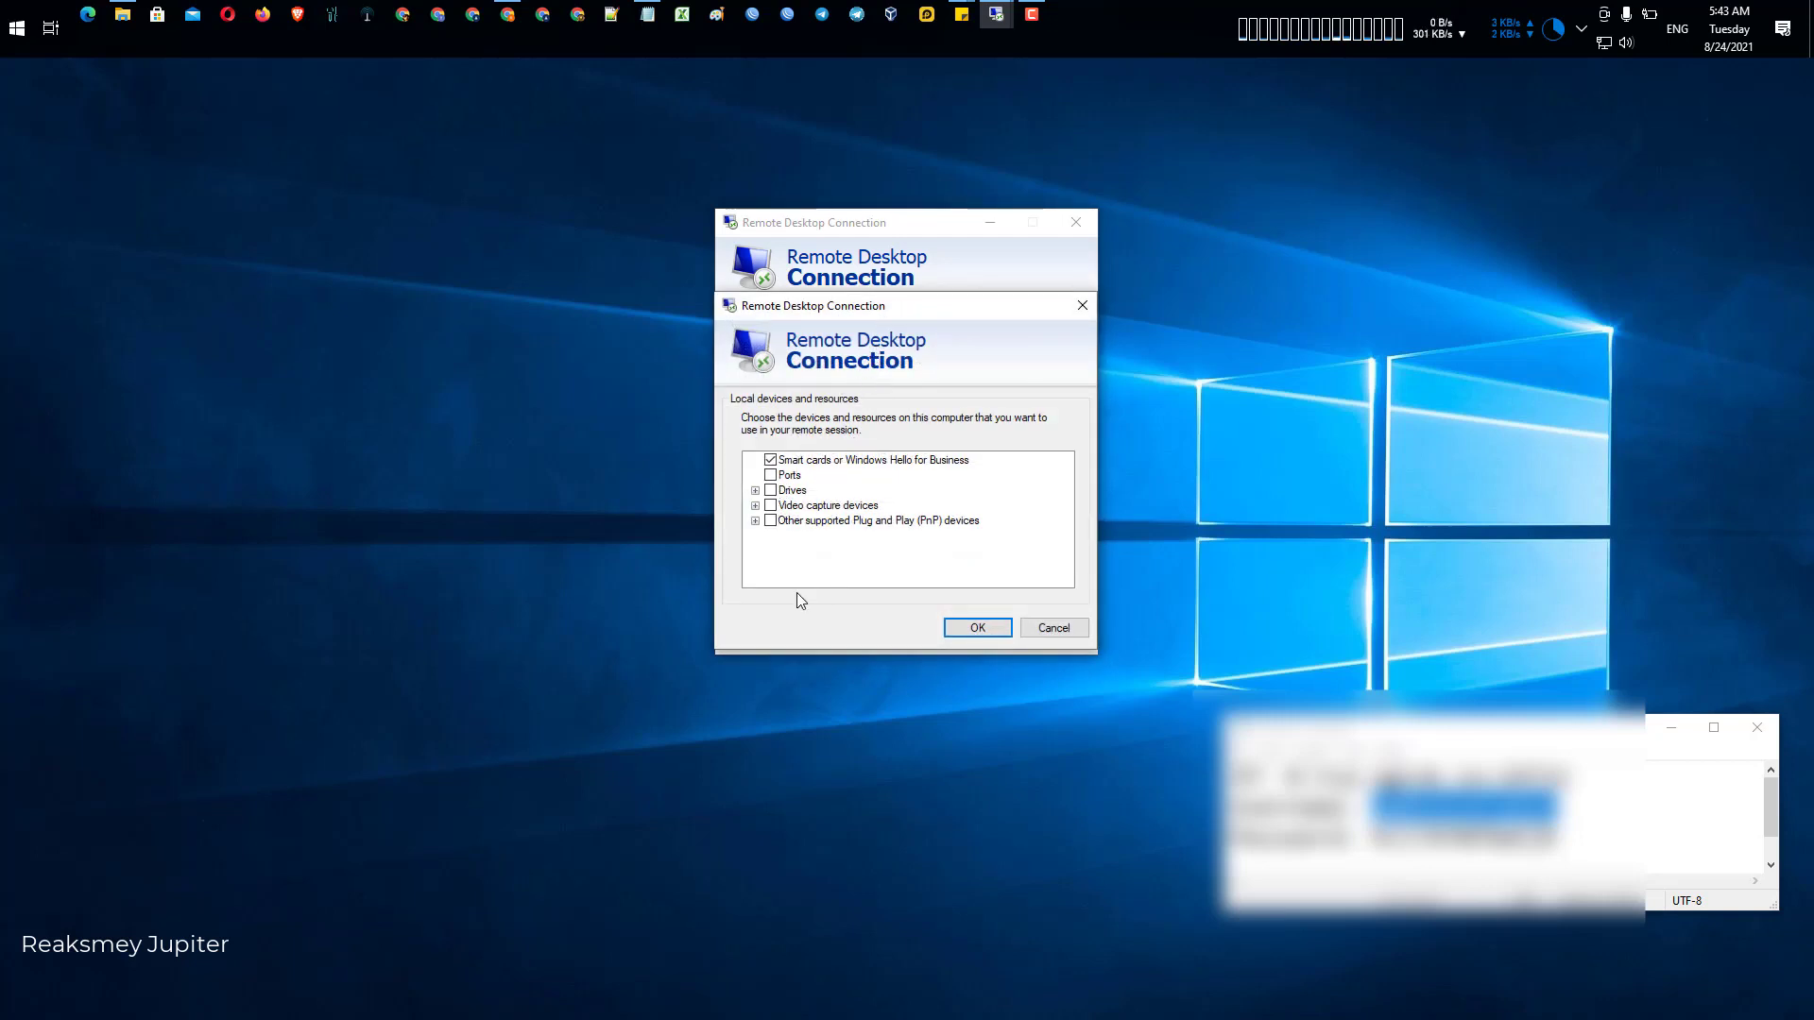
left_click(755, 490)
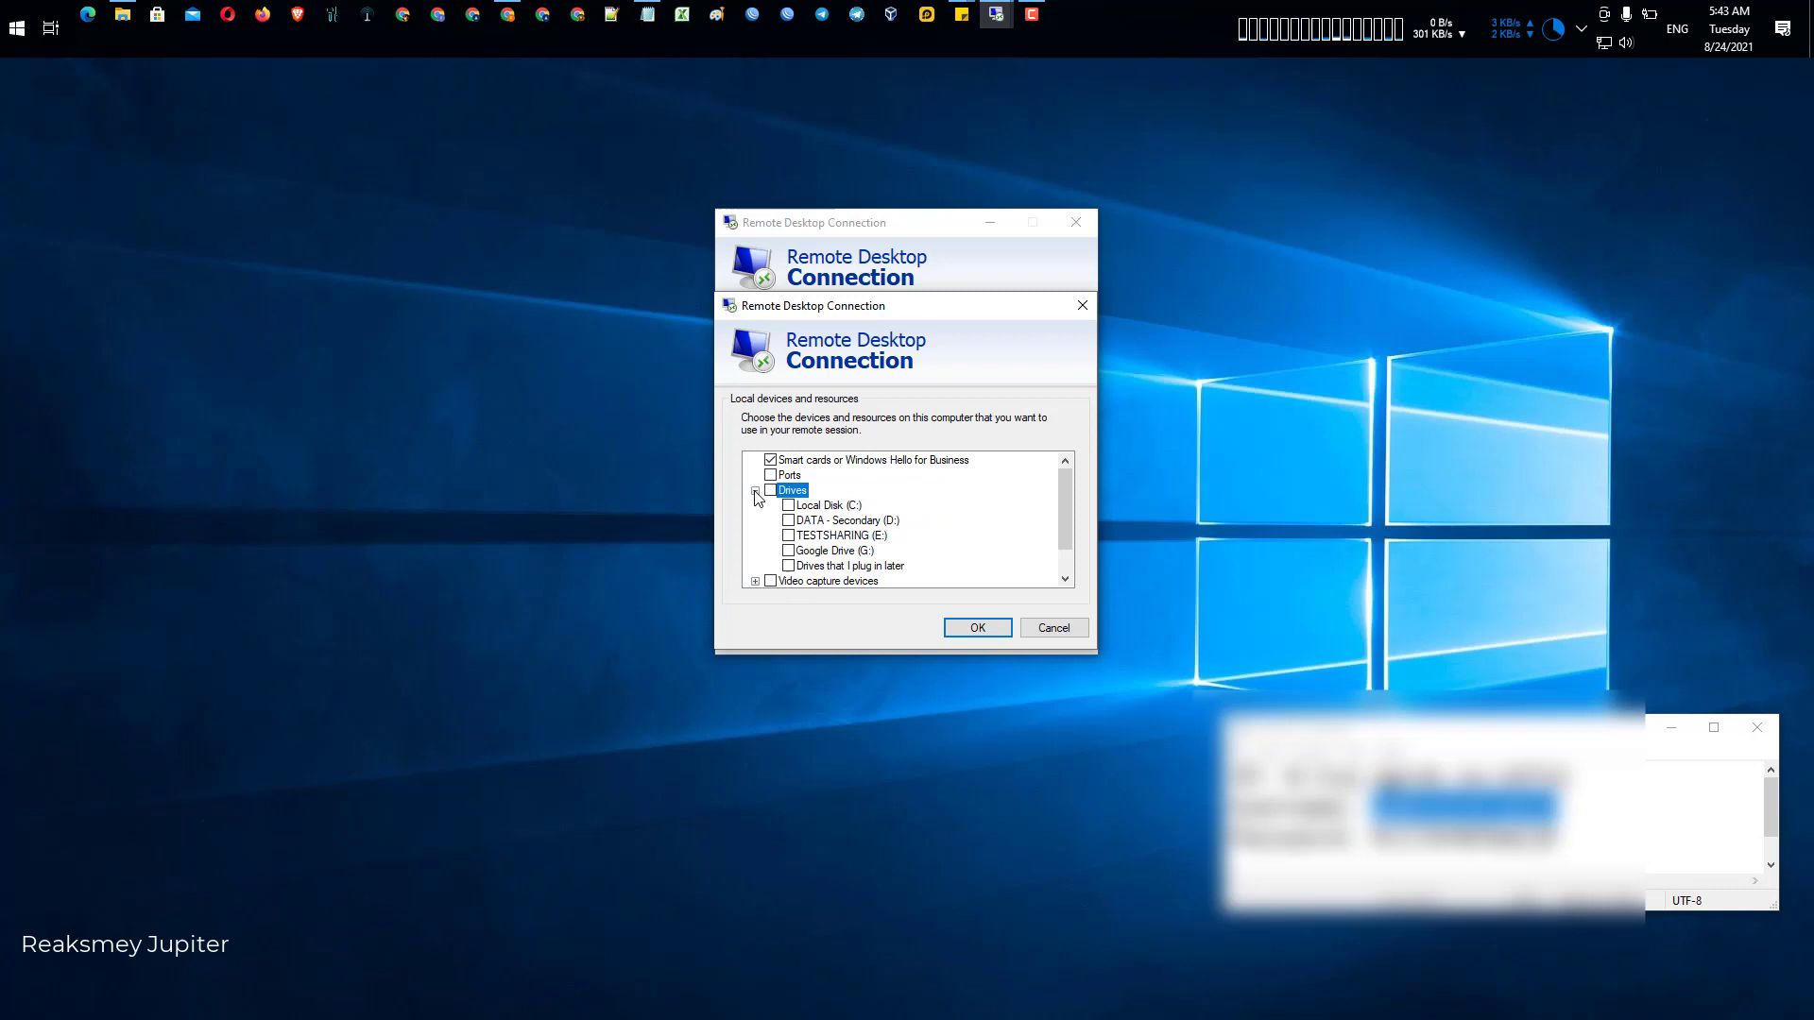
left_click(789, 537)
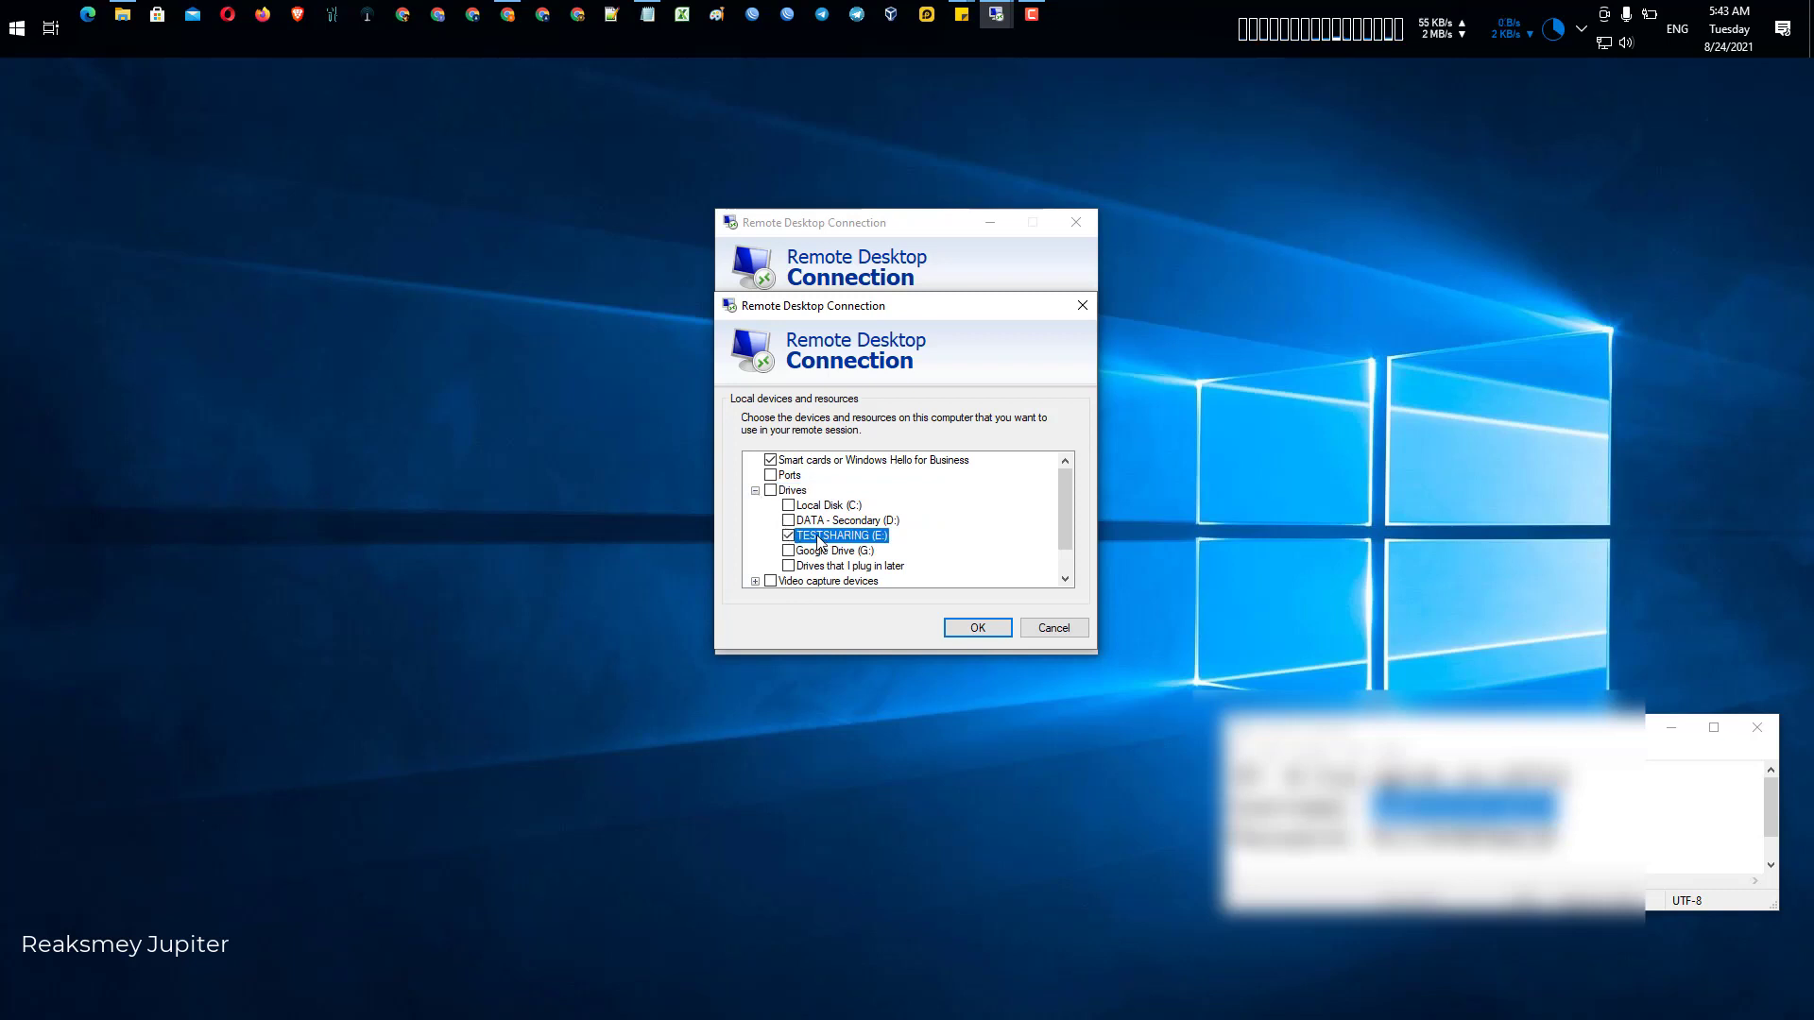
Switch to File Explorer, examine the contents of the local TESTSHARING (E:) drive, and minimize the window
left_click(1179, 497)
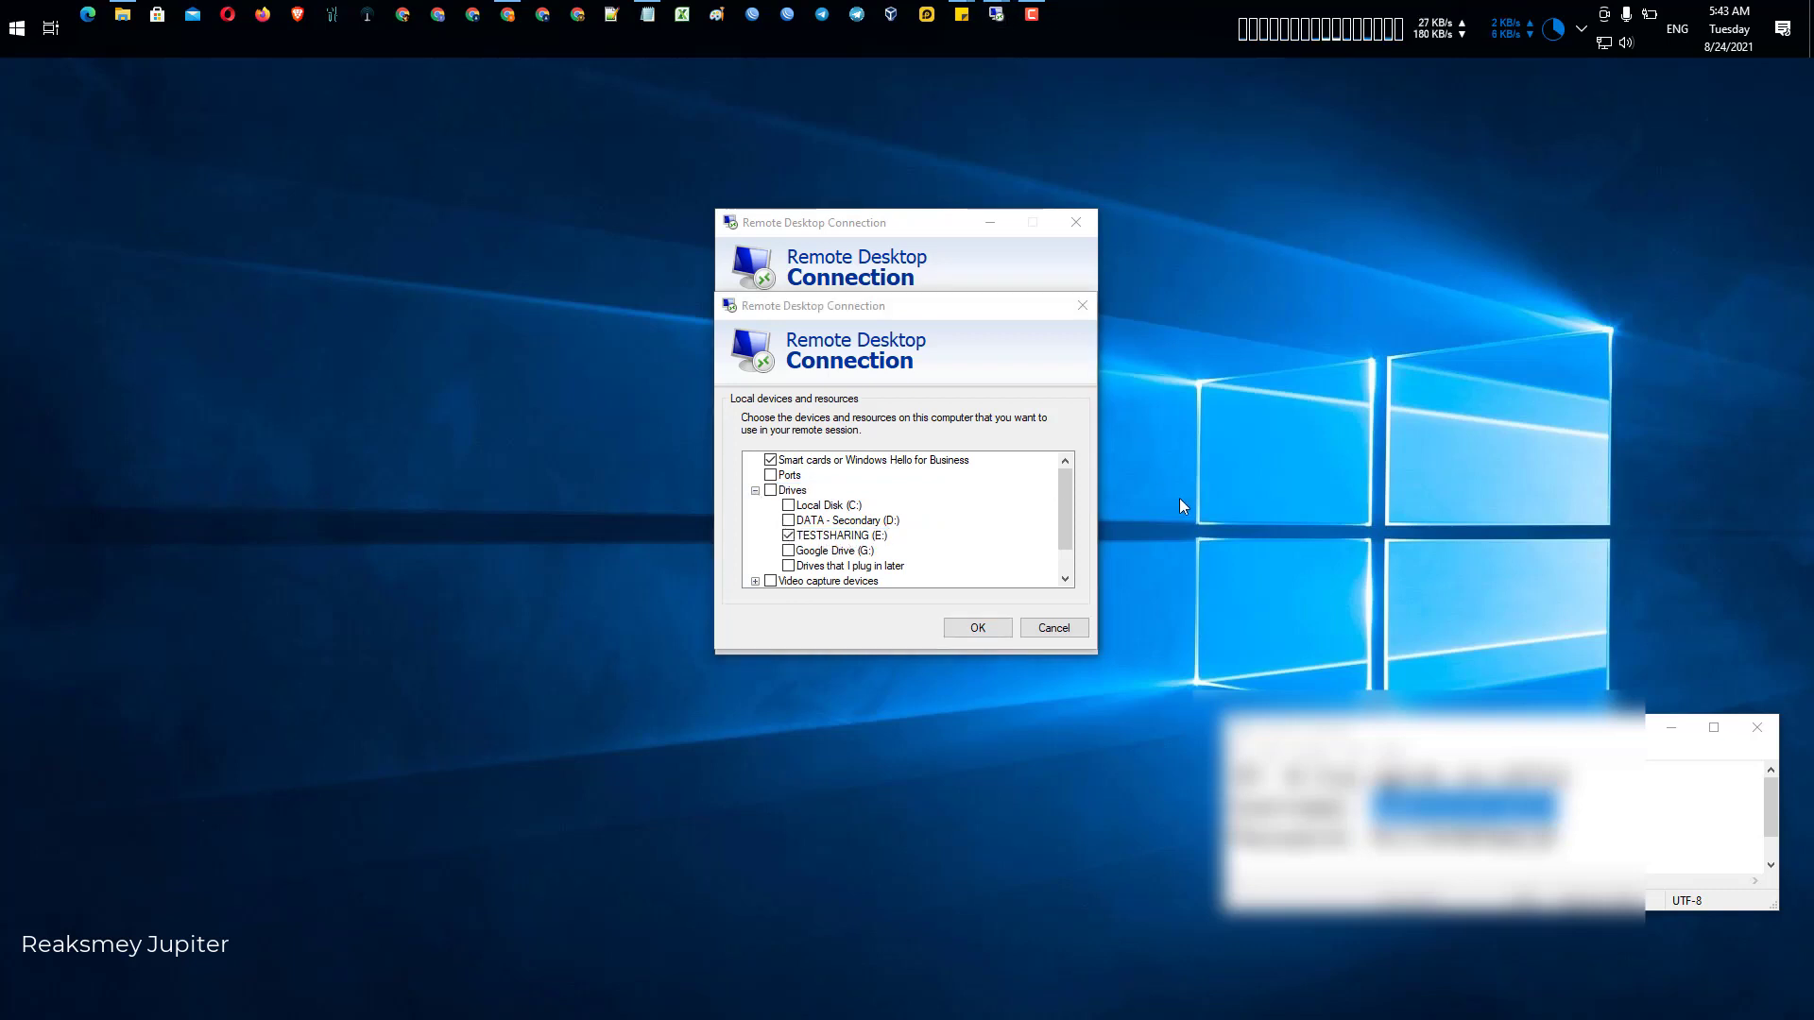
key("super+e")
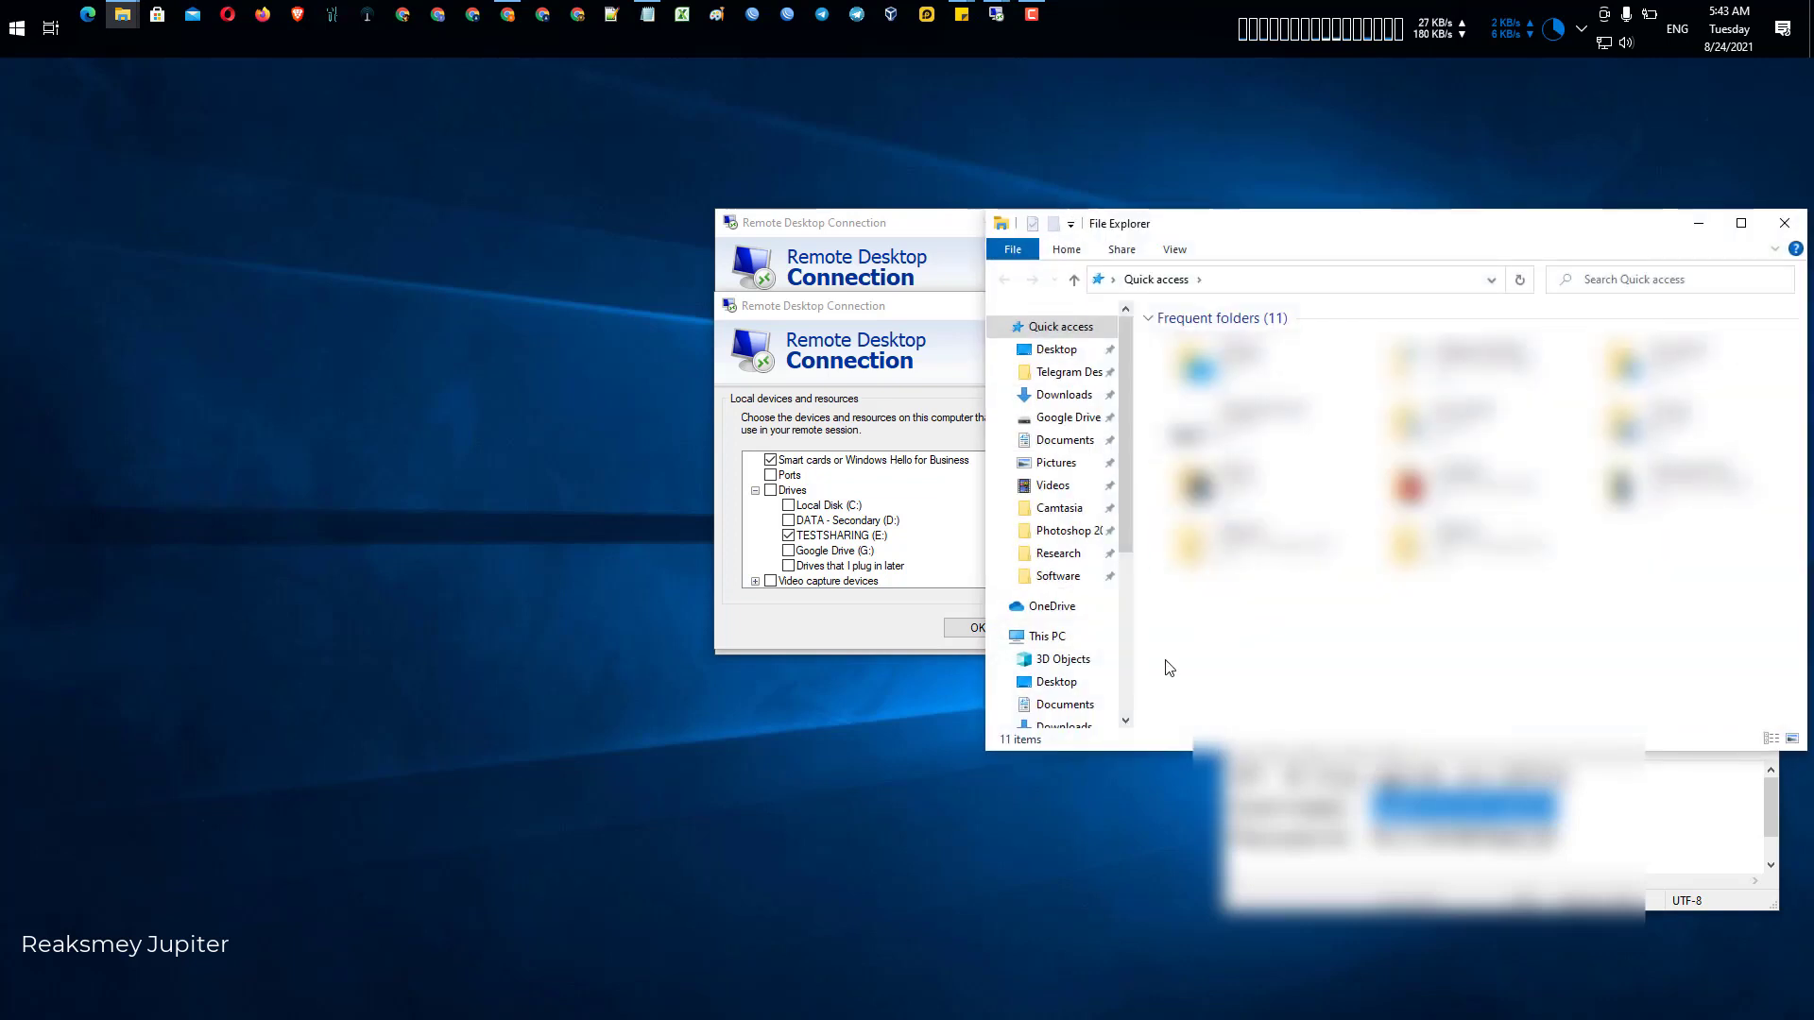
scroll(1077, 661, "down", 1)
scroll(1077, 662, "down", 5)
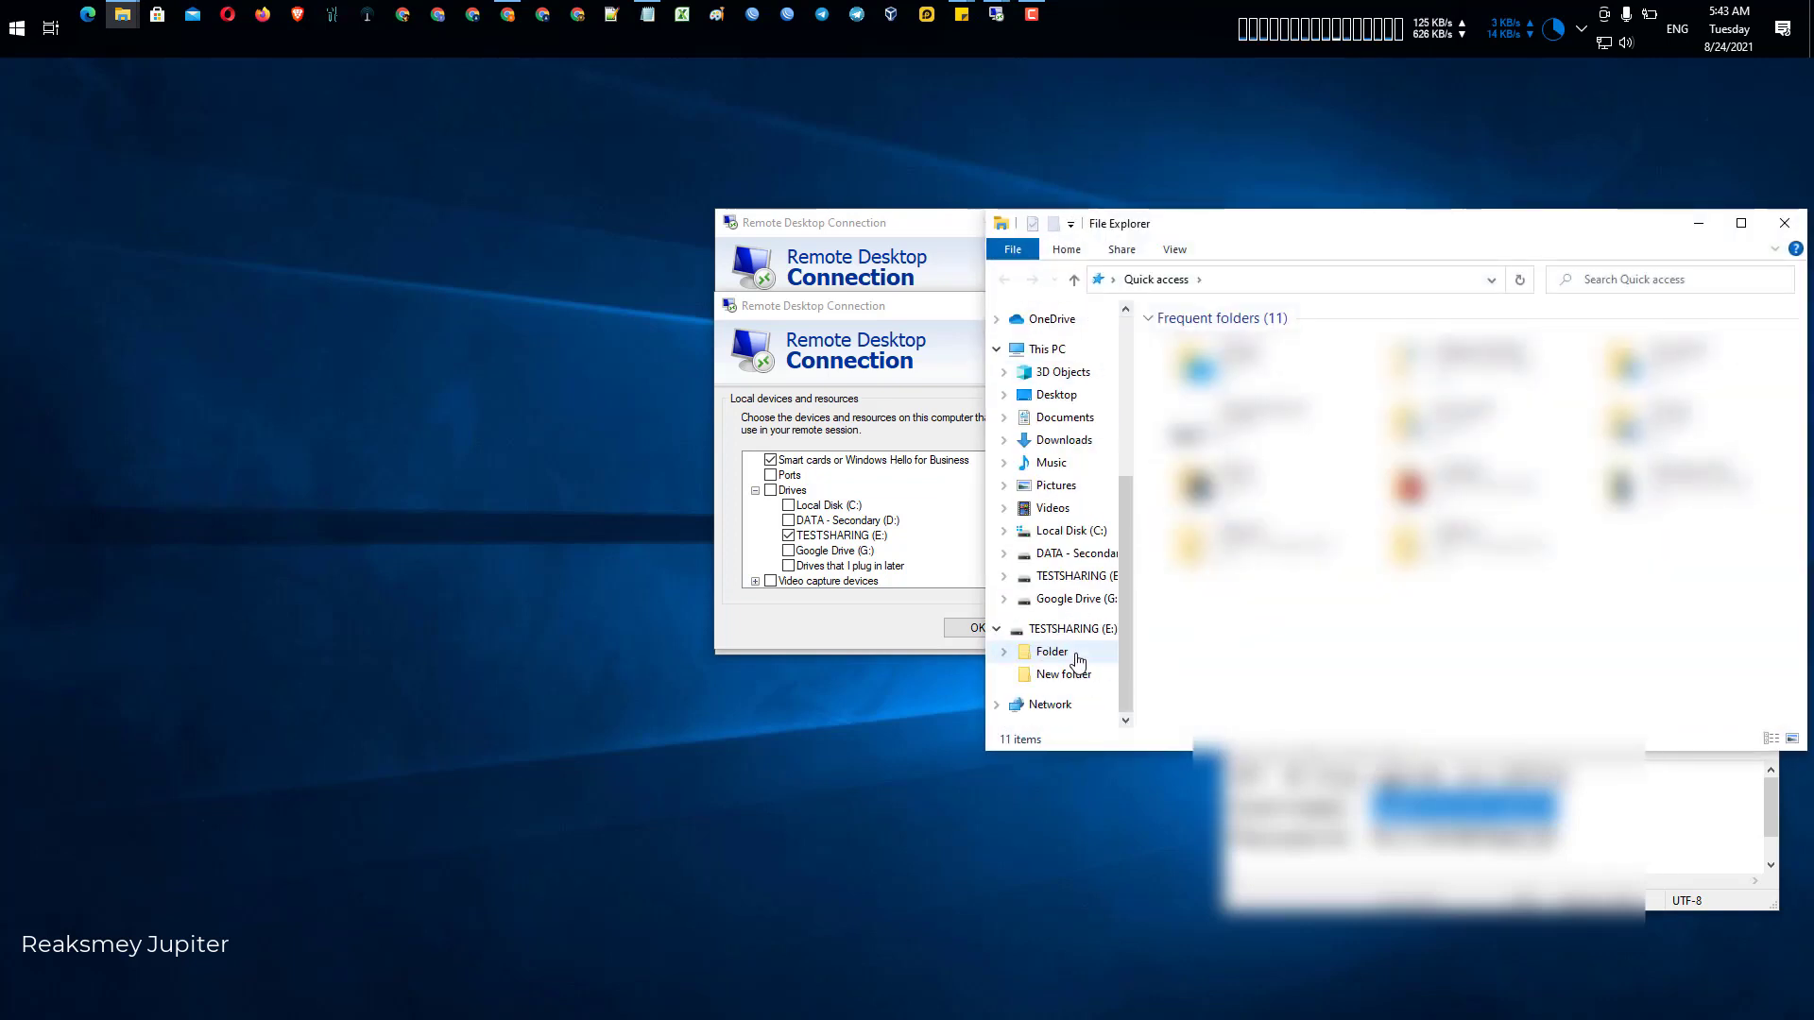
left_click(1086, 578)
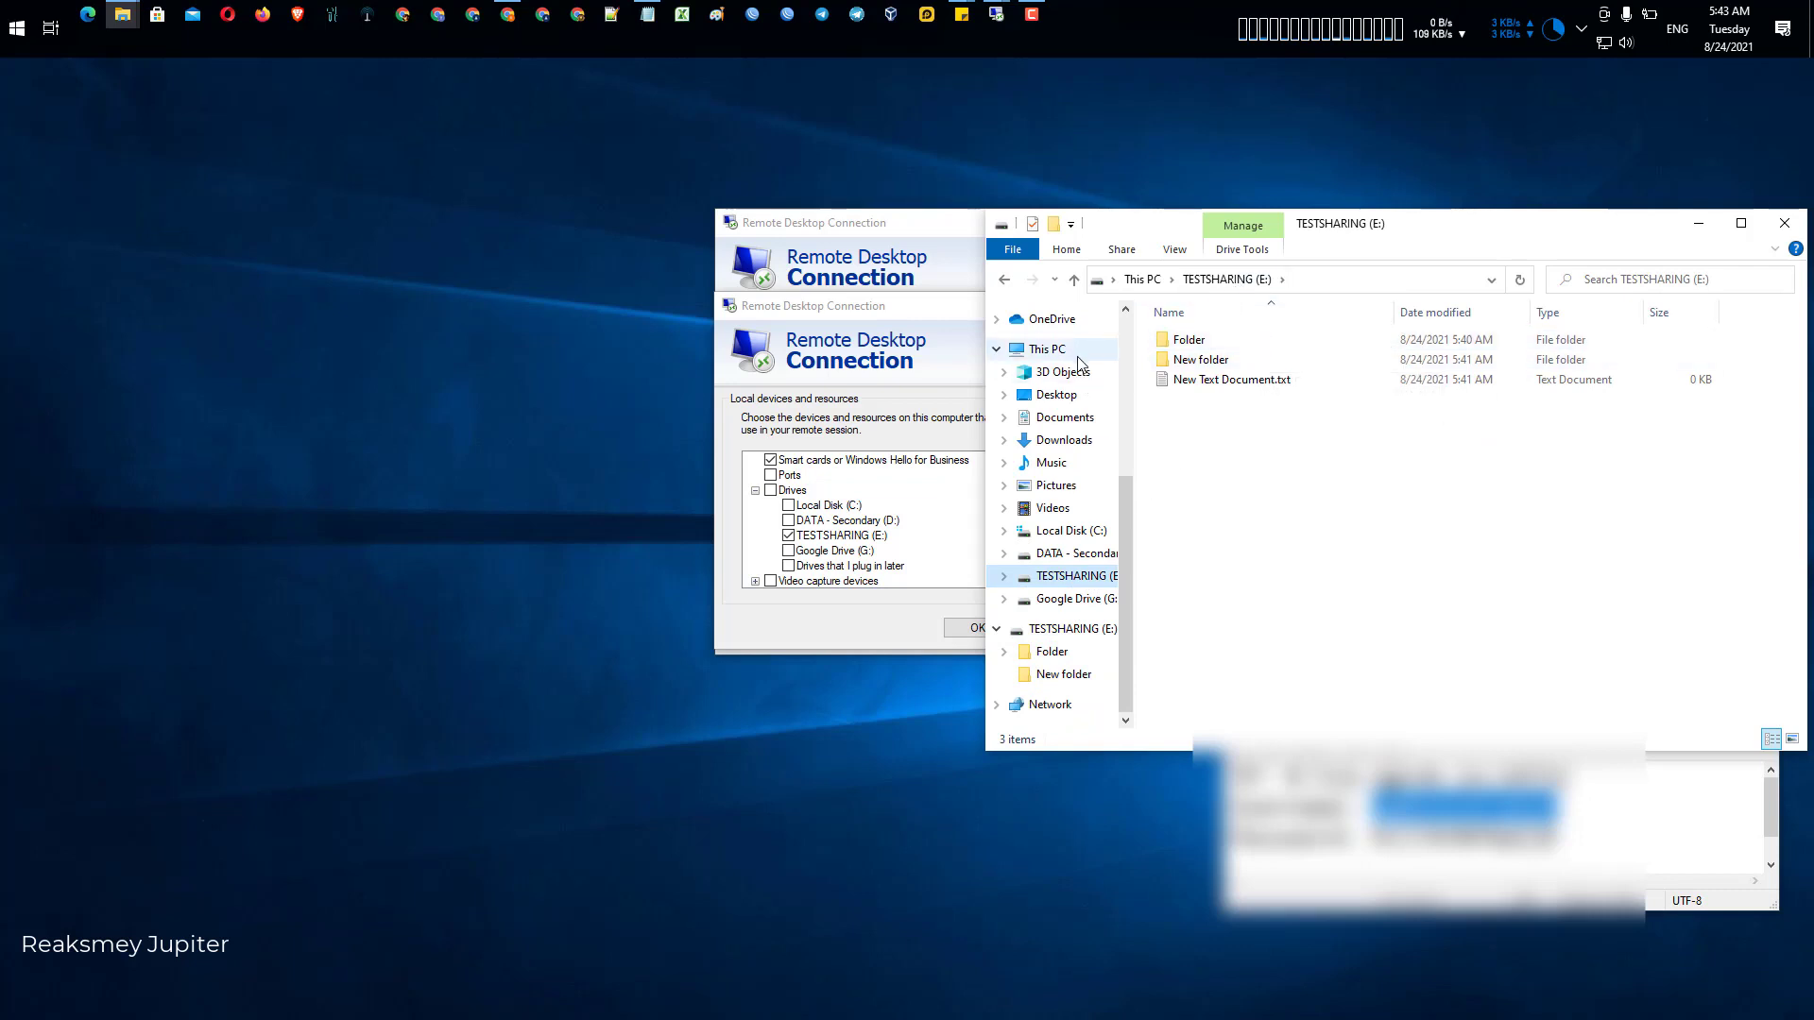
left_click(1046, 349)
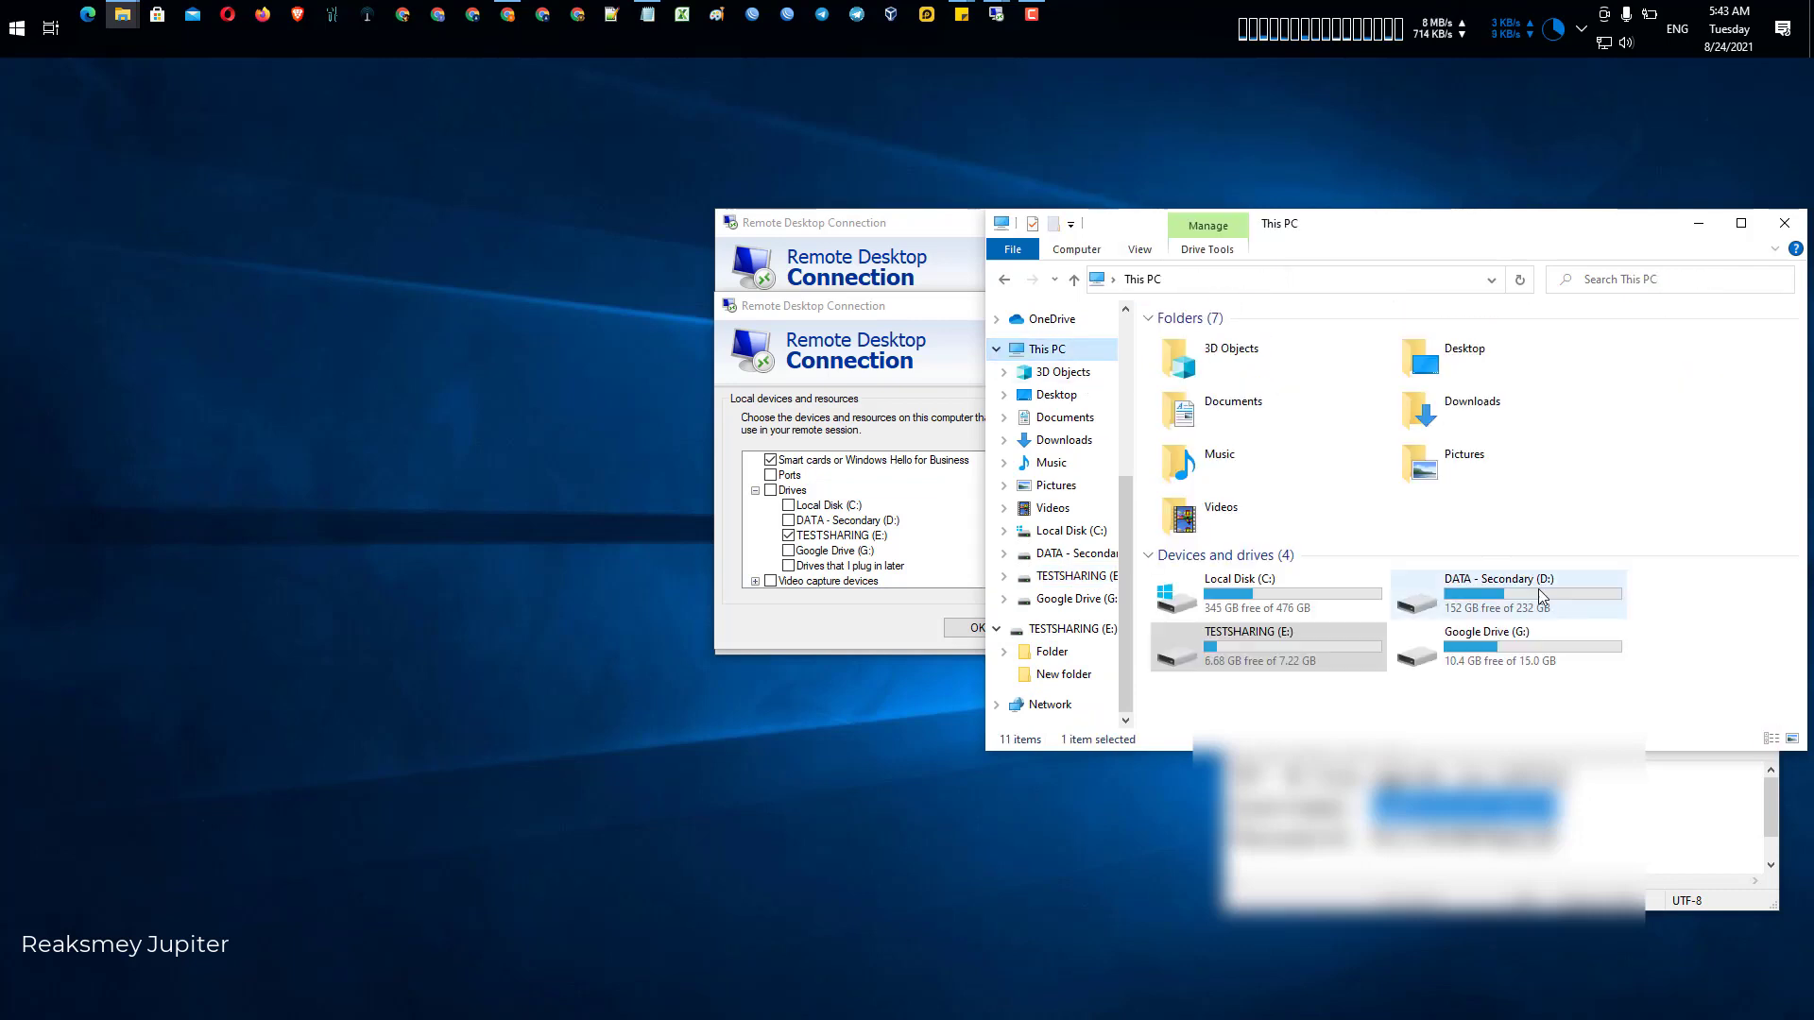
left_click(1277, 656)
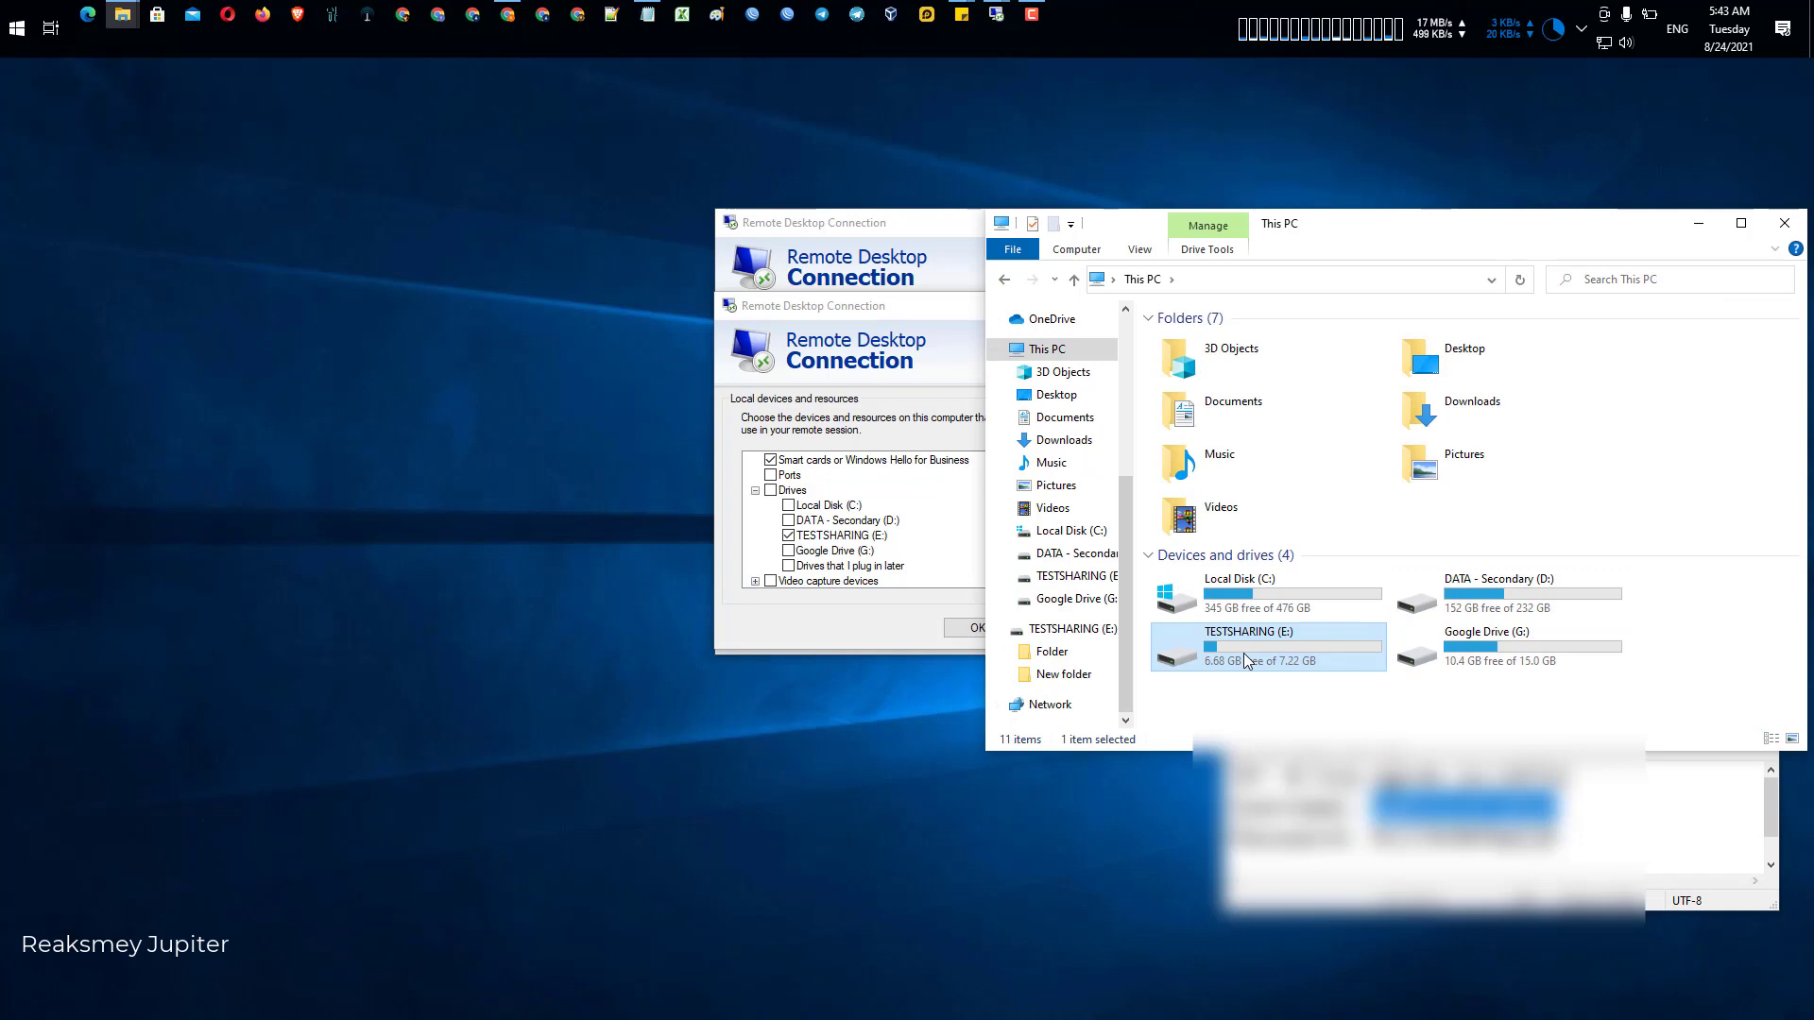
double_click(1243, 653)
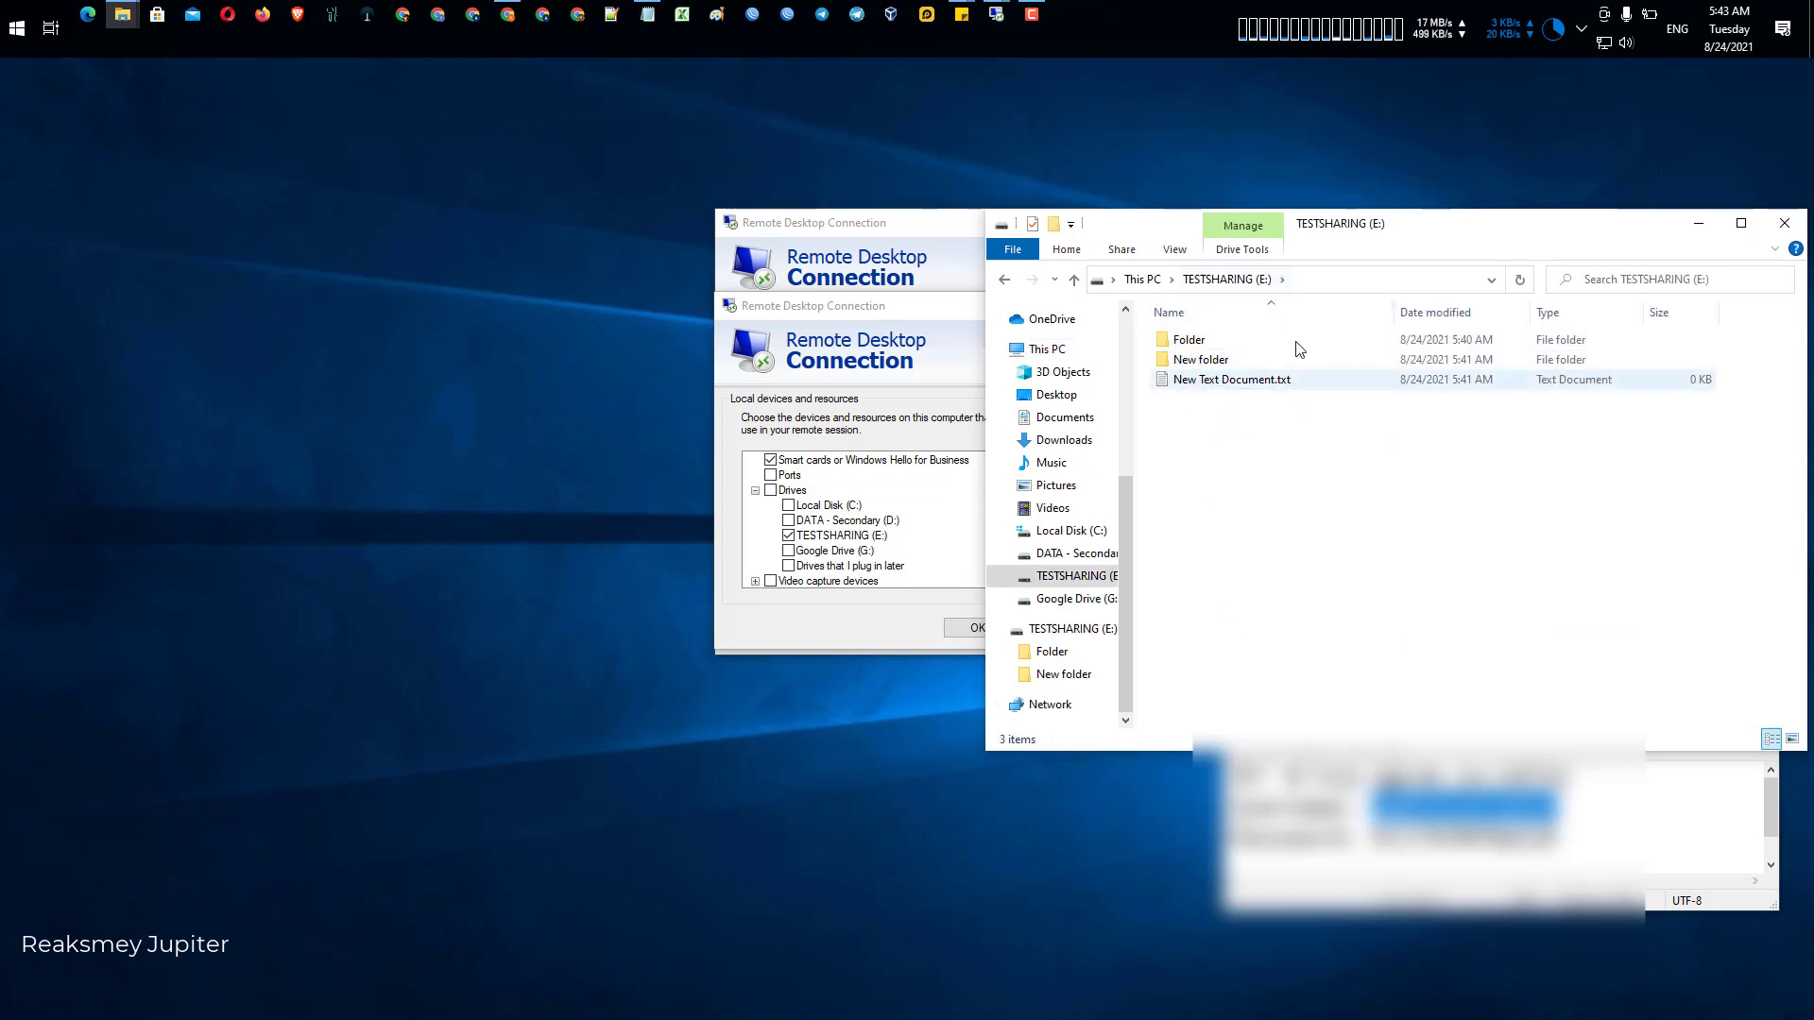
left_click(1698, 223)
Confirm the TESTSHARING (E:) drive selection and start the remote connection, accepting the trust prompt
left_click(788, 536)
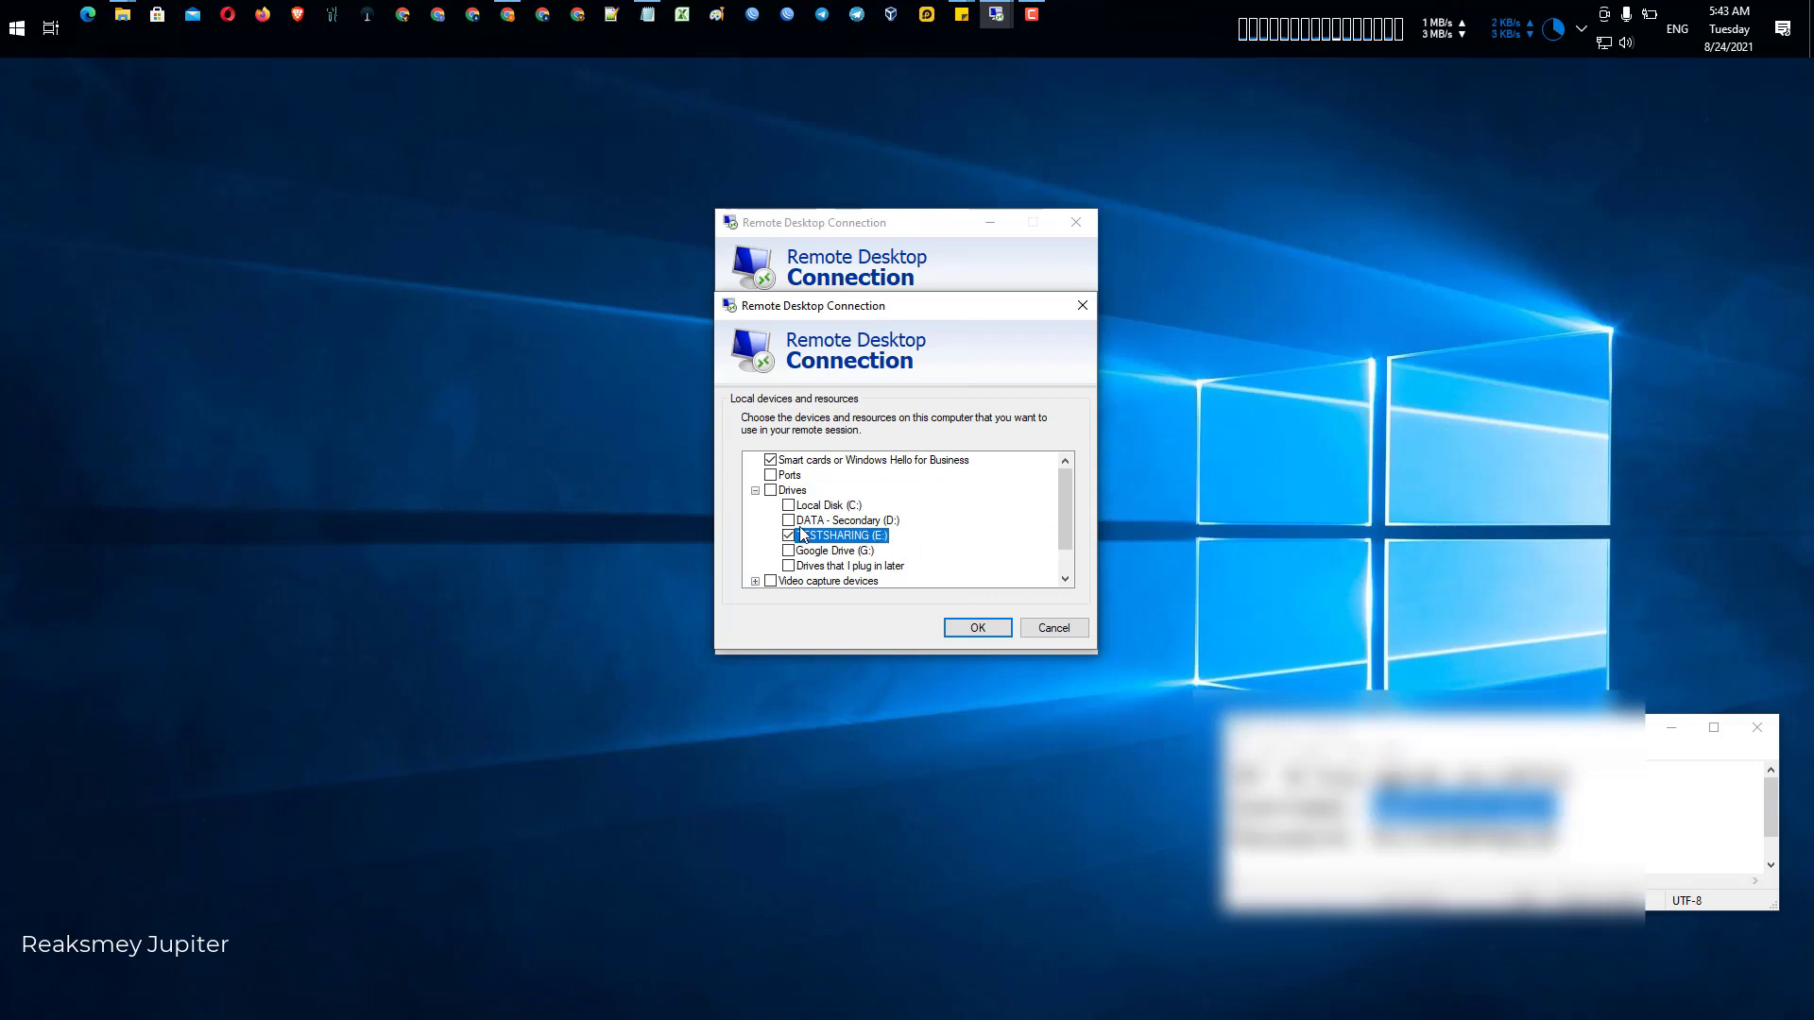
left_click(978, 628)
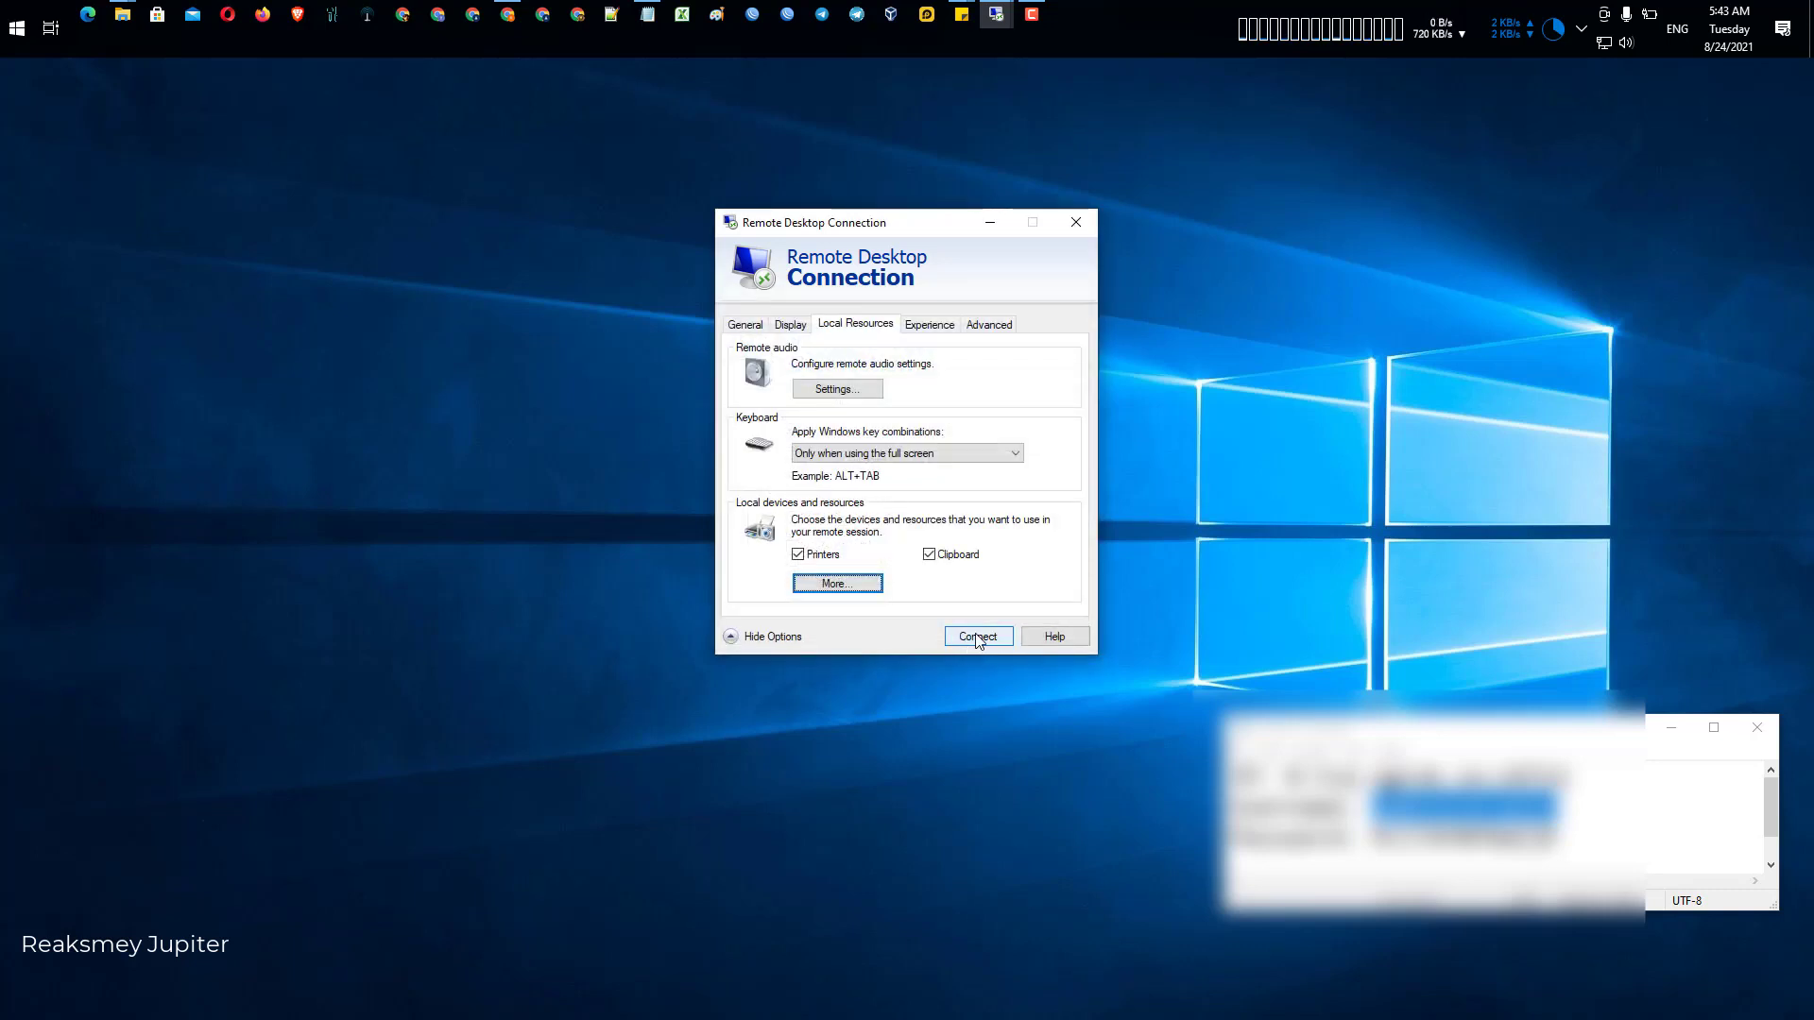
left_click(976, 637)
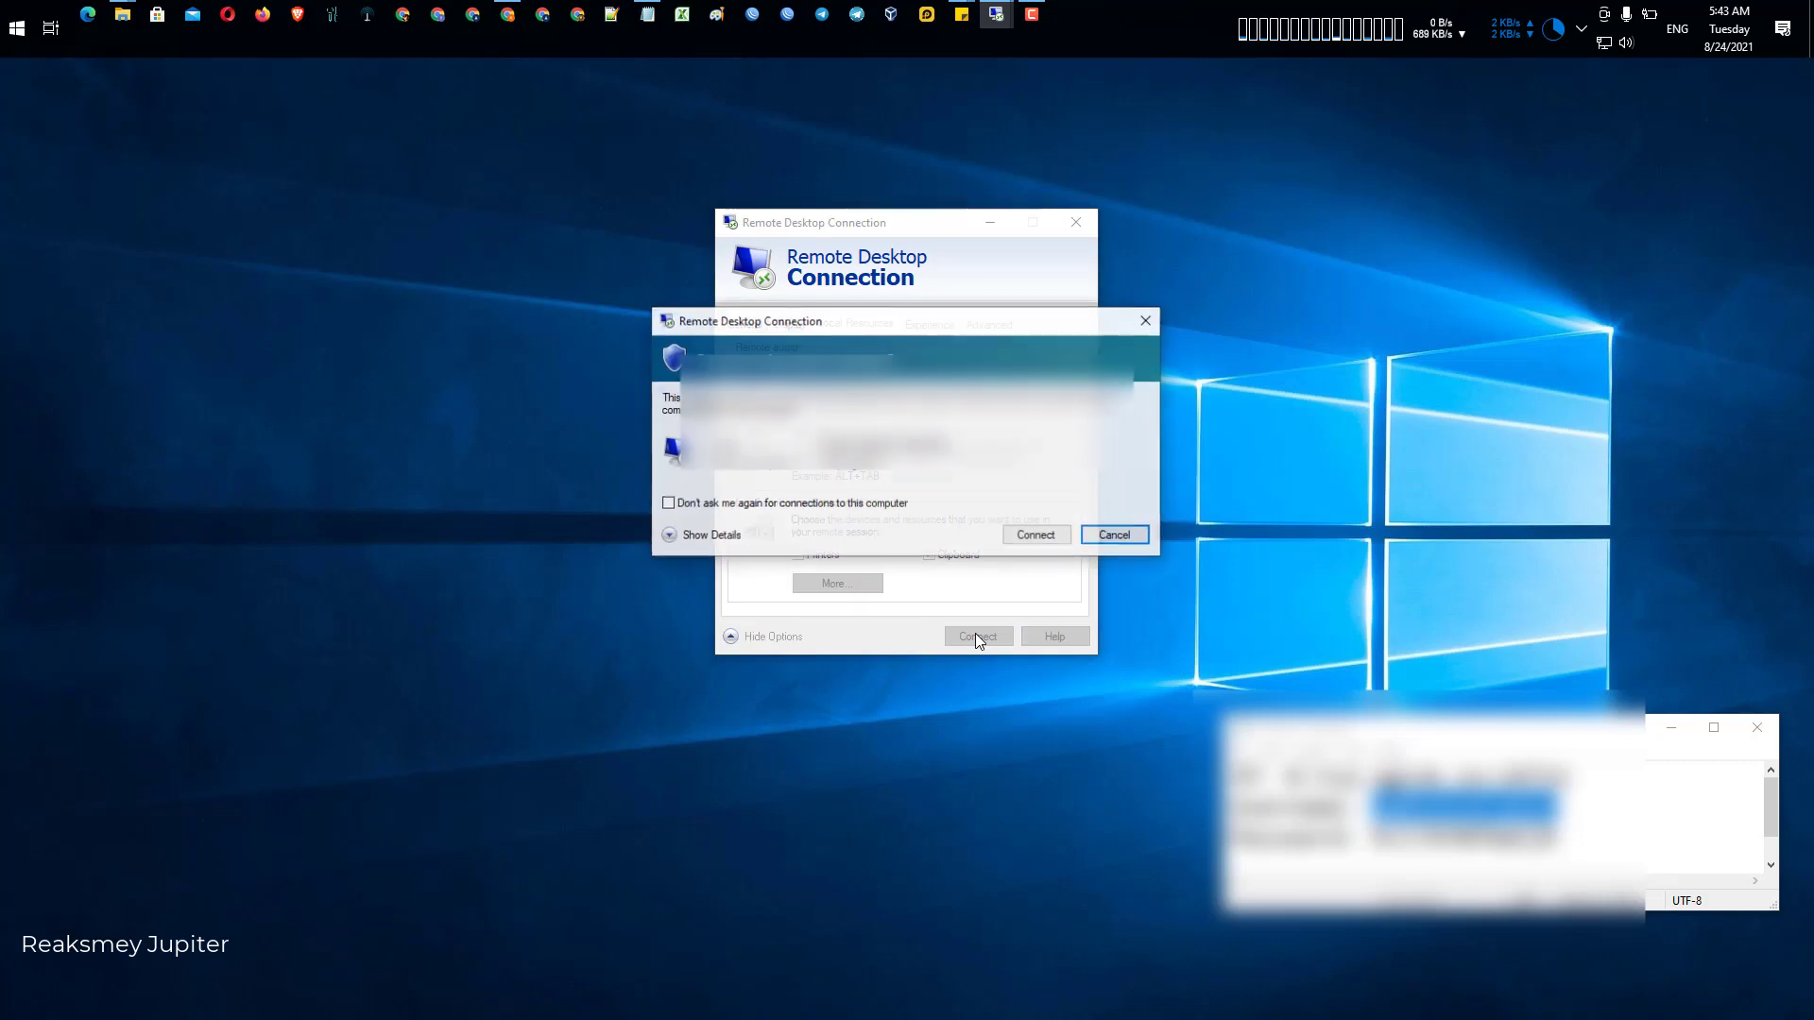
left_click(1034, 536)
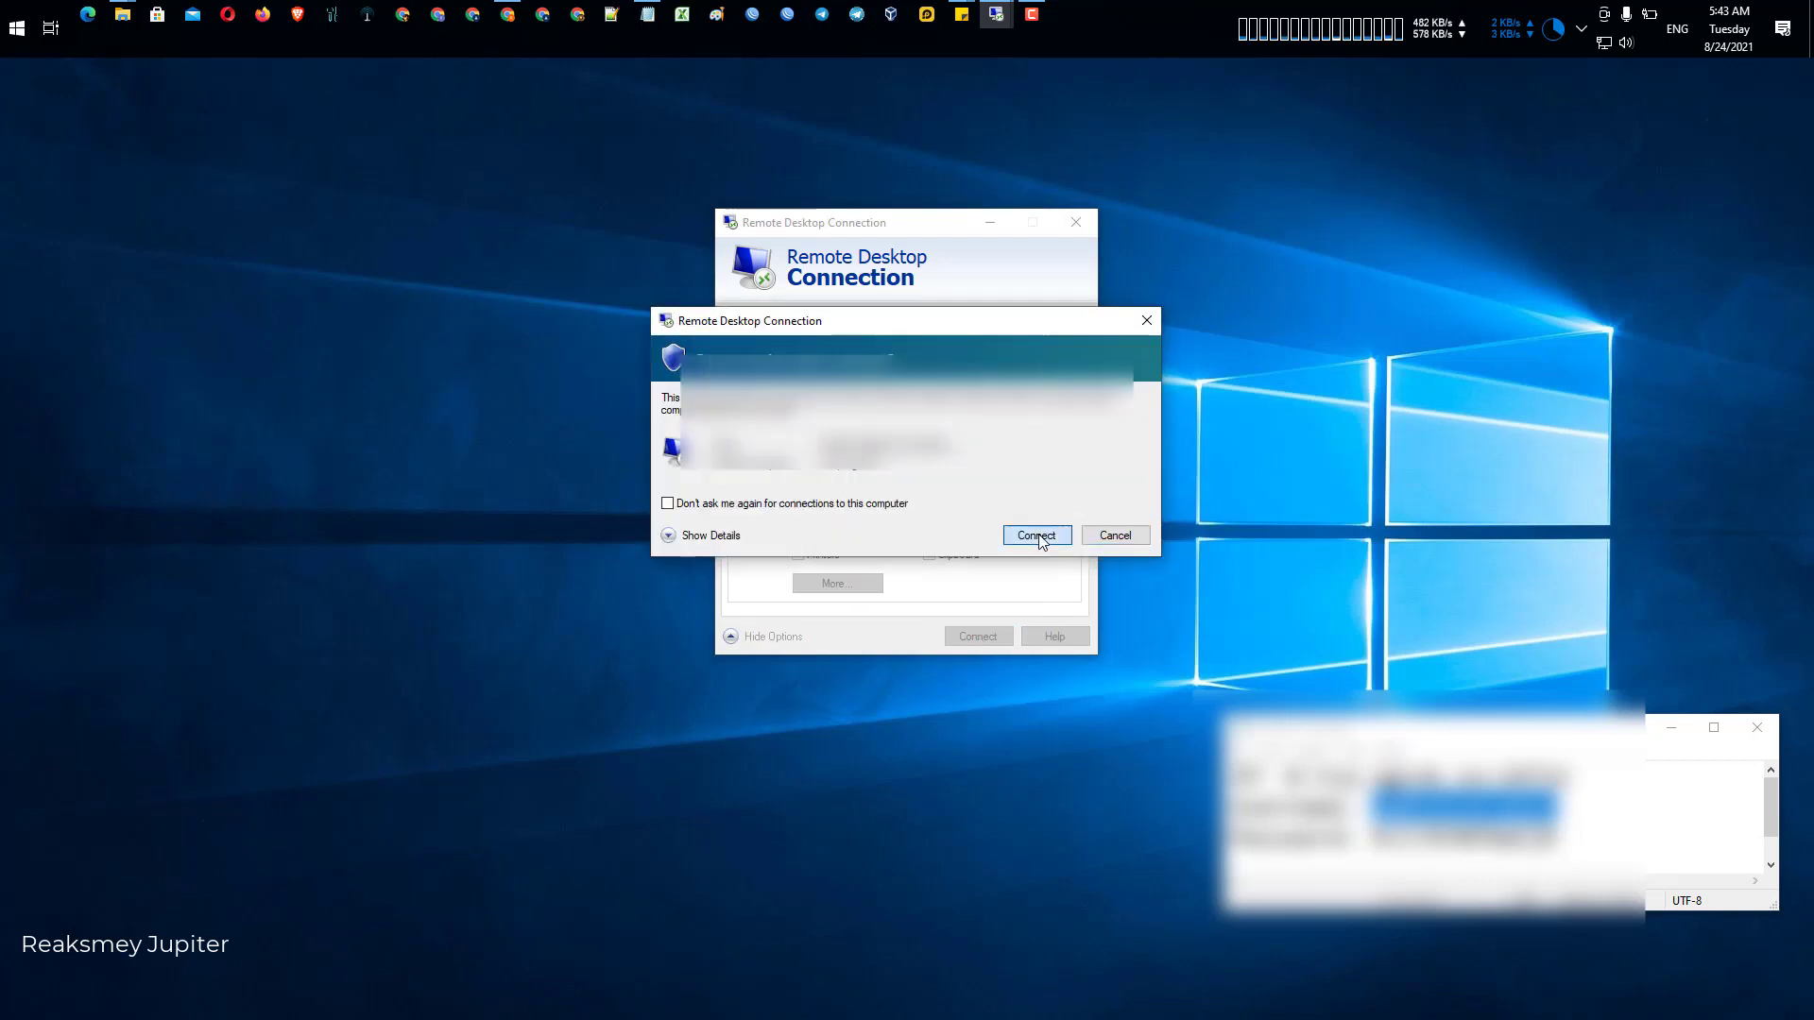
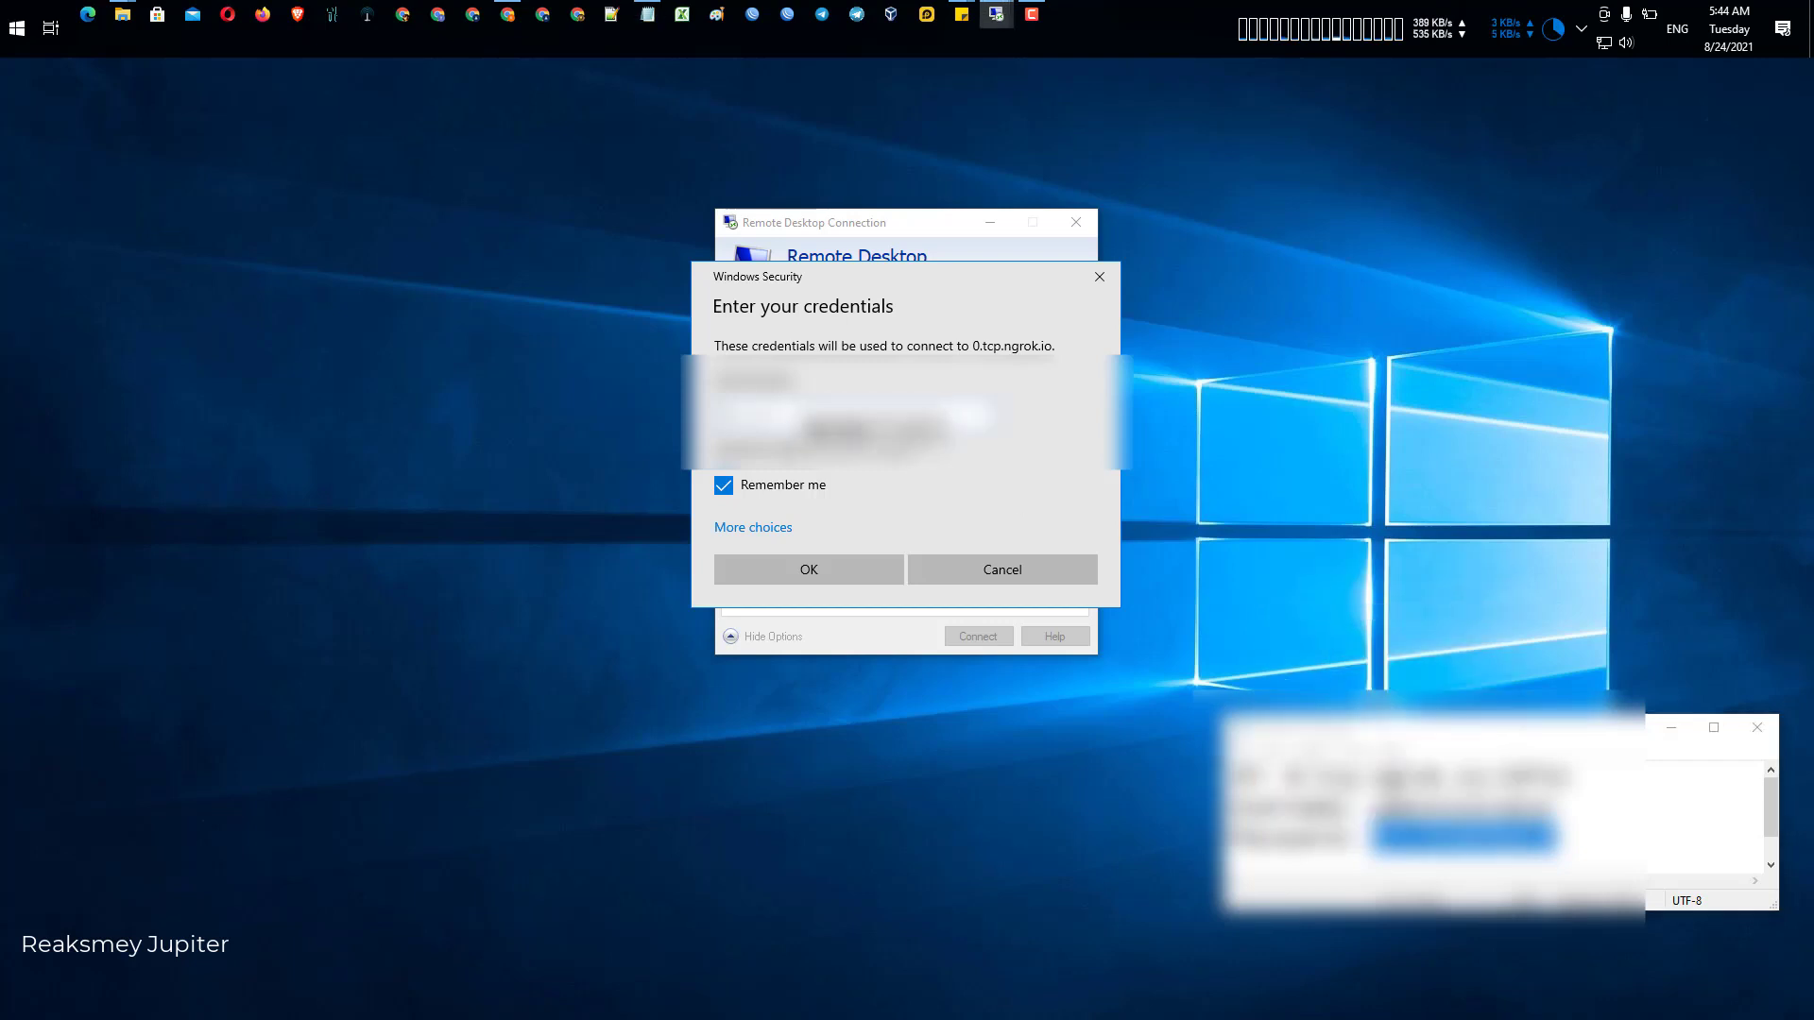
Enter the account password for the remote computer and connect despite the certificate warning
left_click(846, 432)
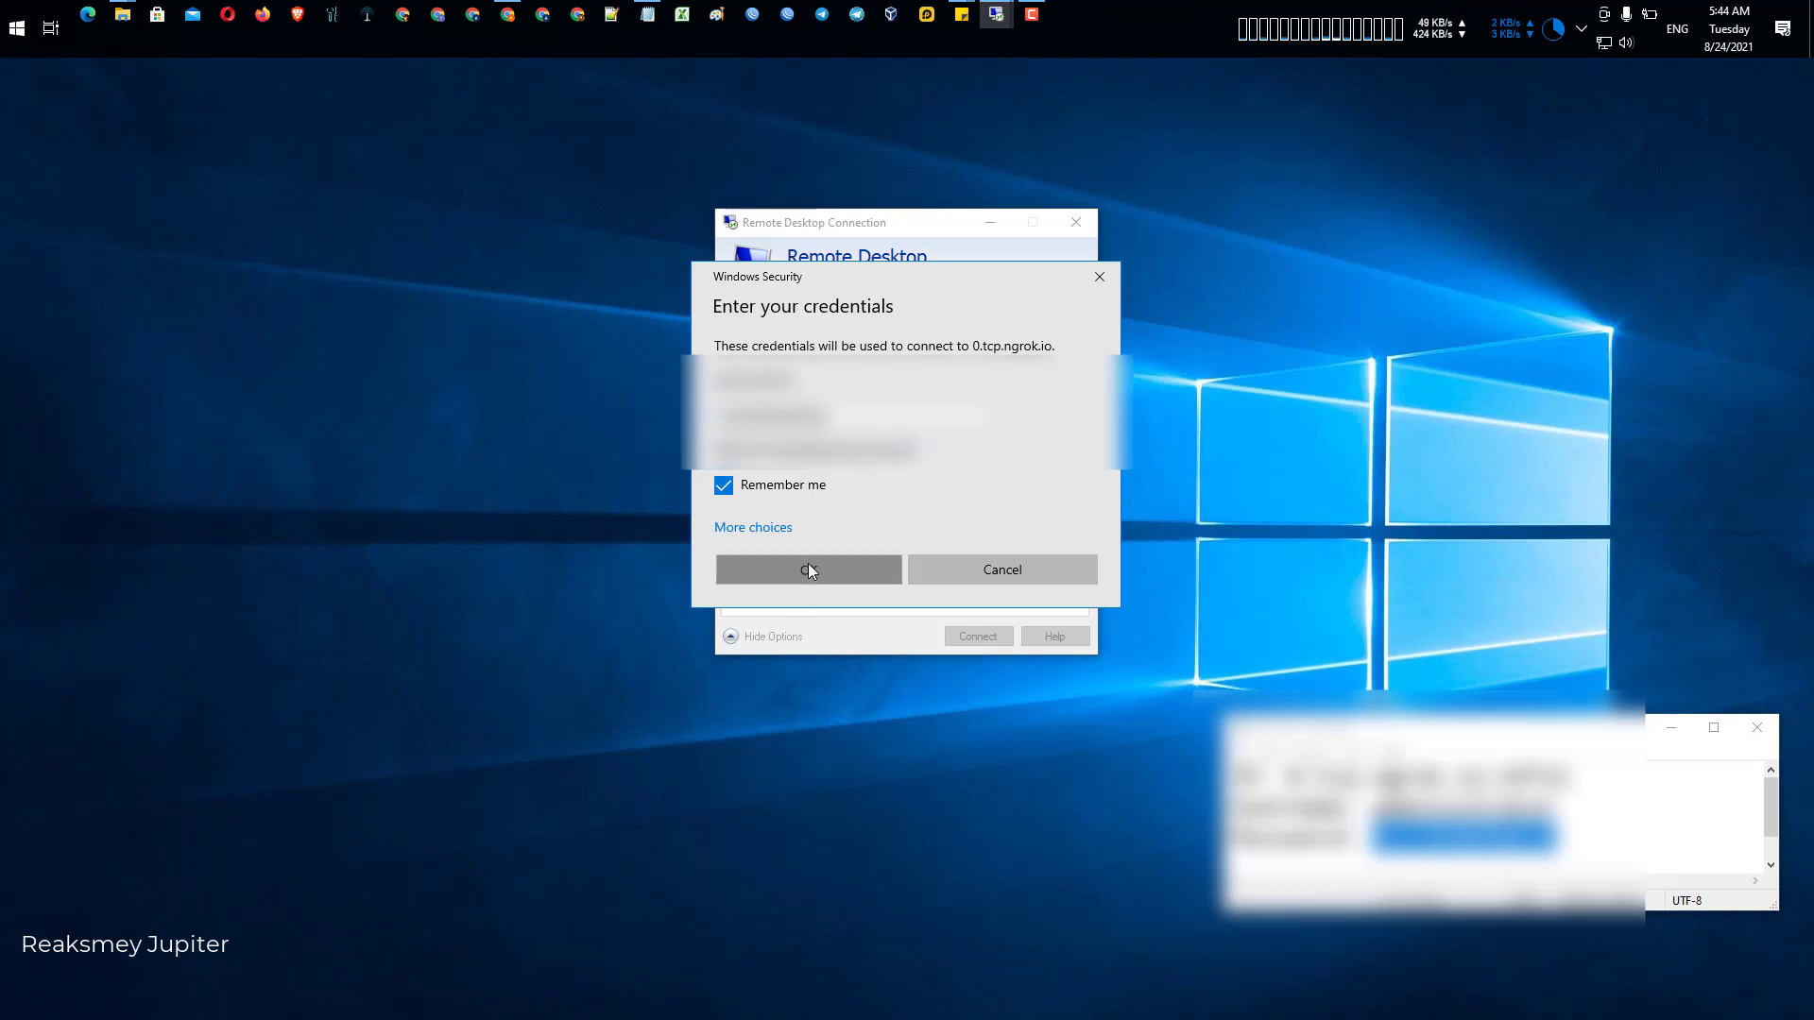
left_click(808, 567)
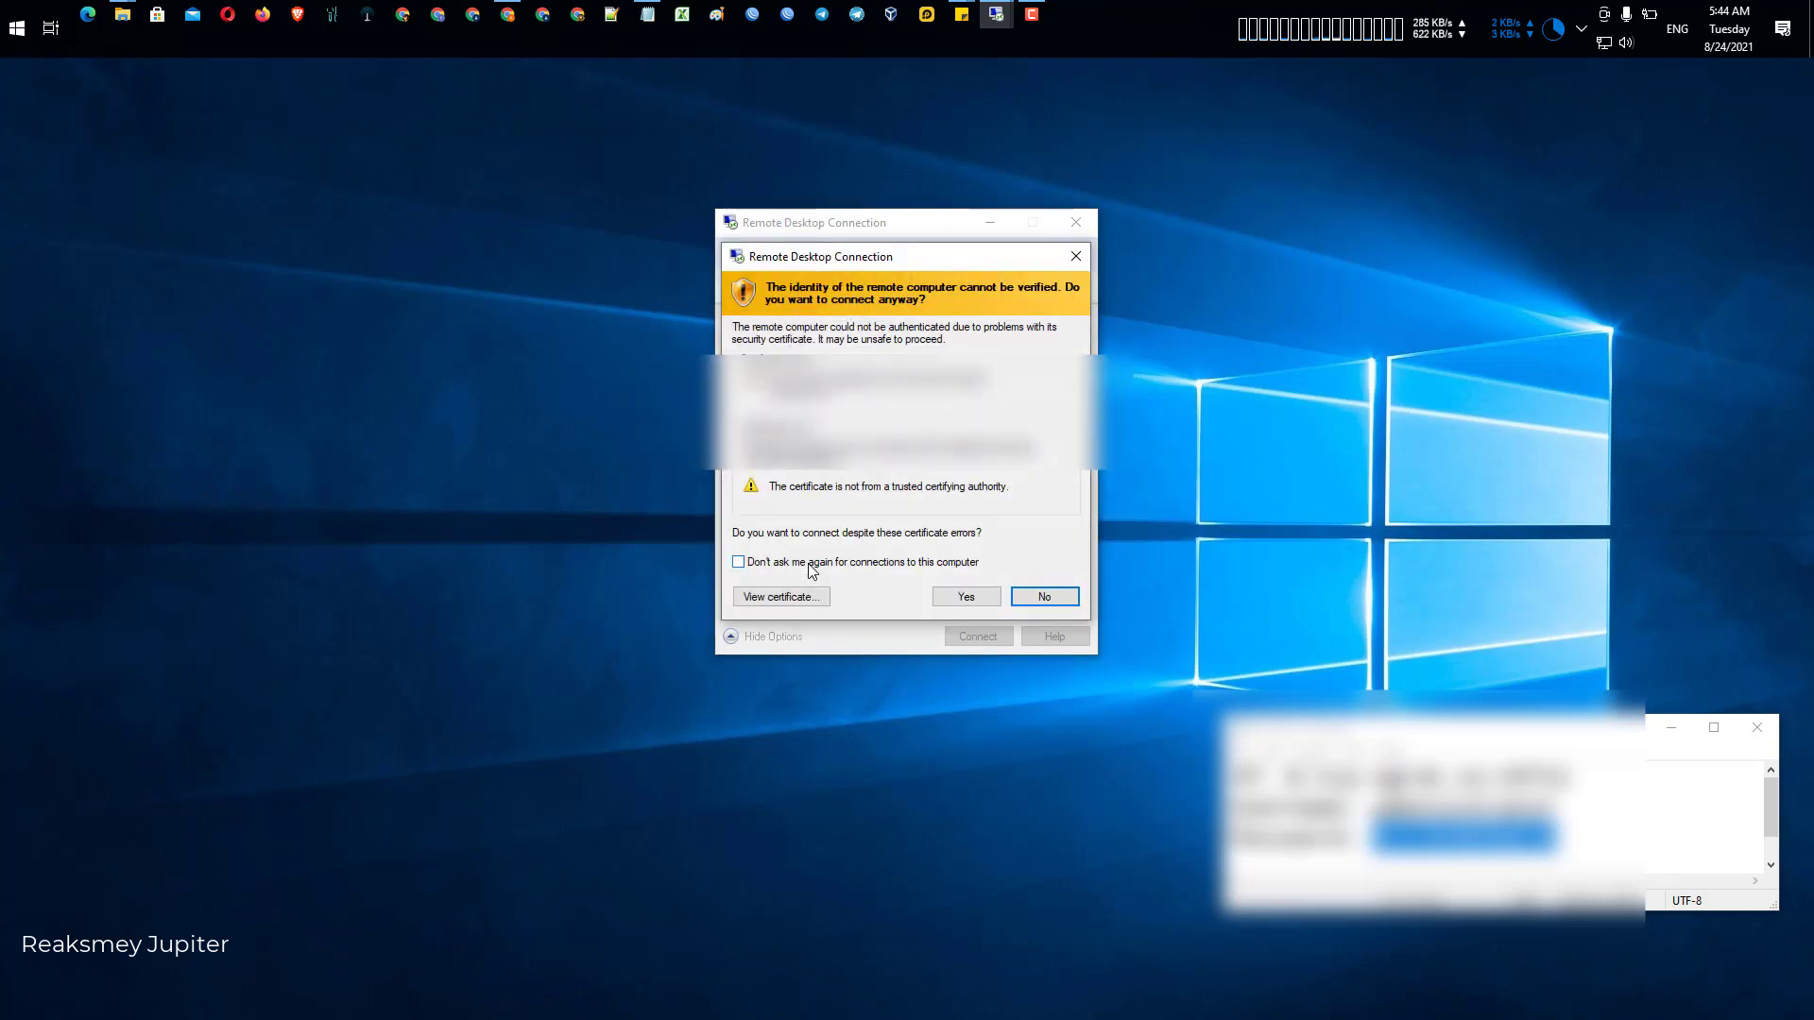
left_click(971, 594)
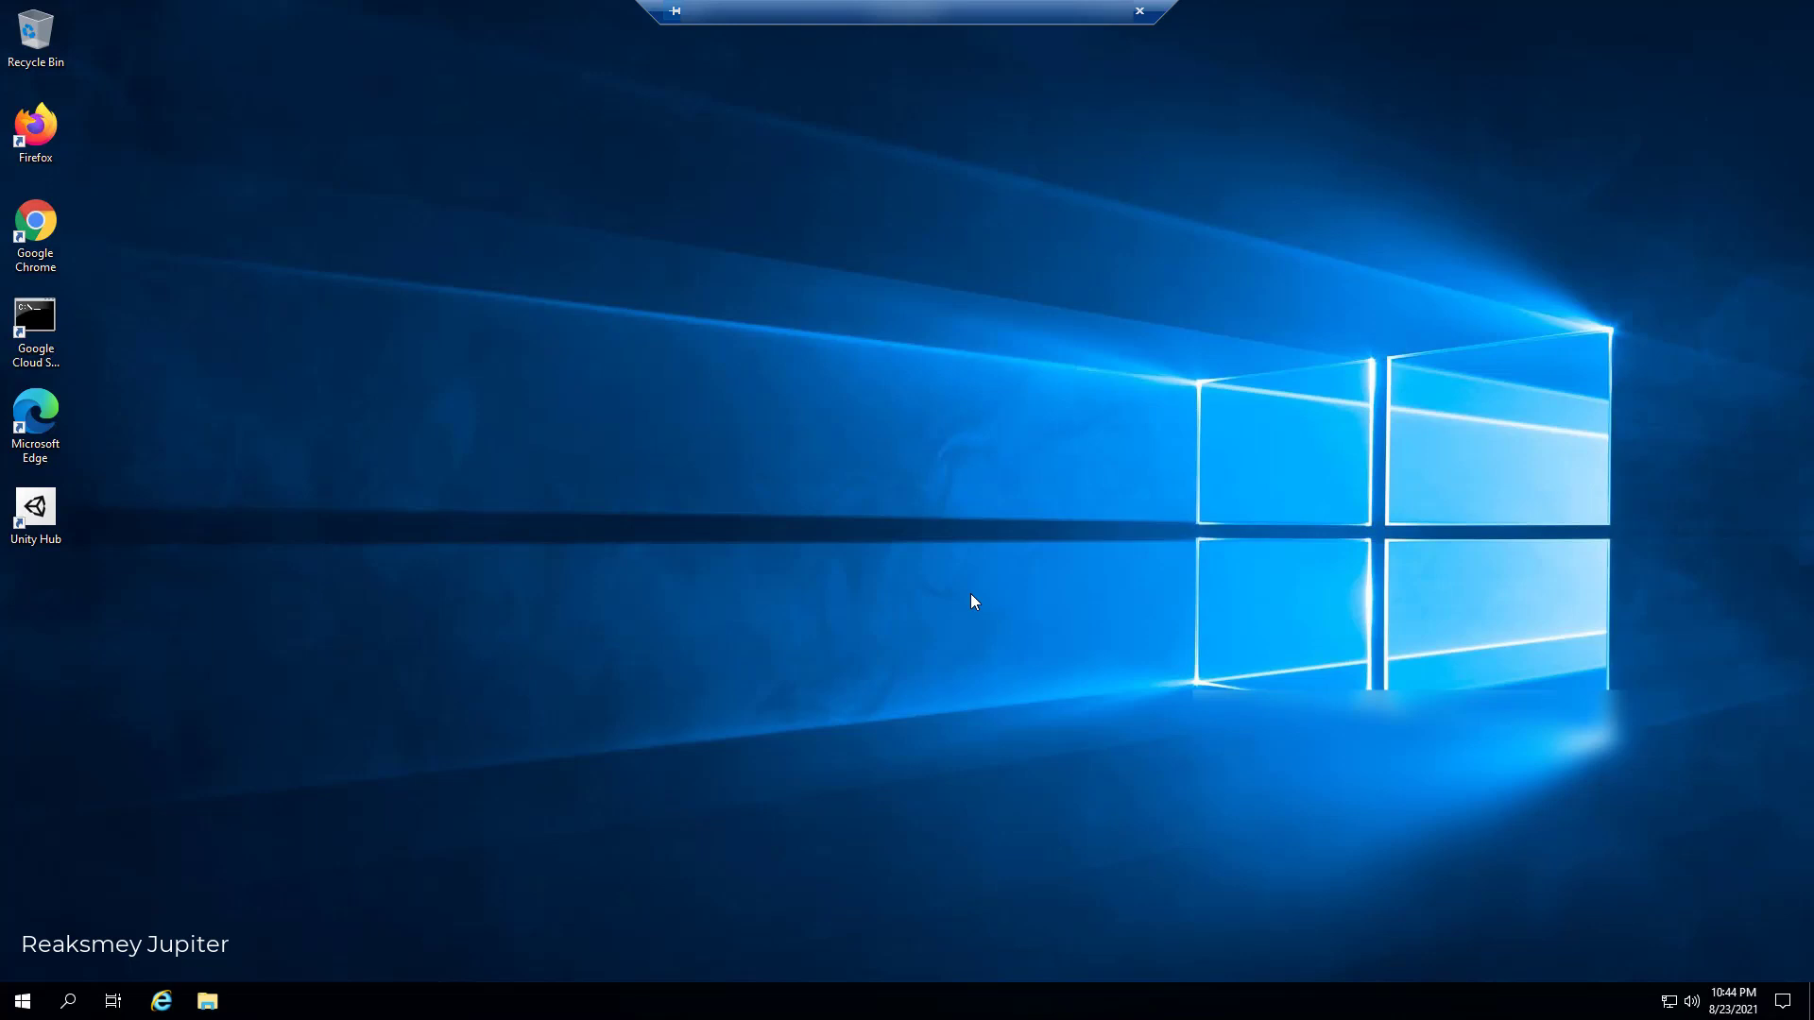
Open This PC in File Explorer on the remote desktop and refresh the view
left_click(203, 1002)
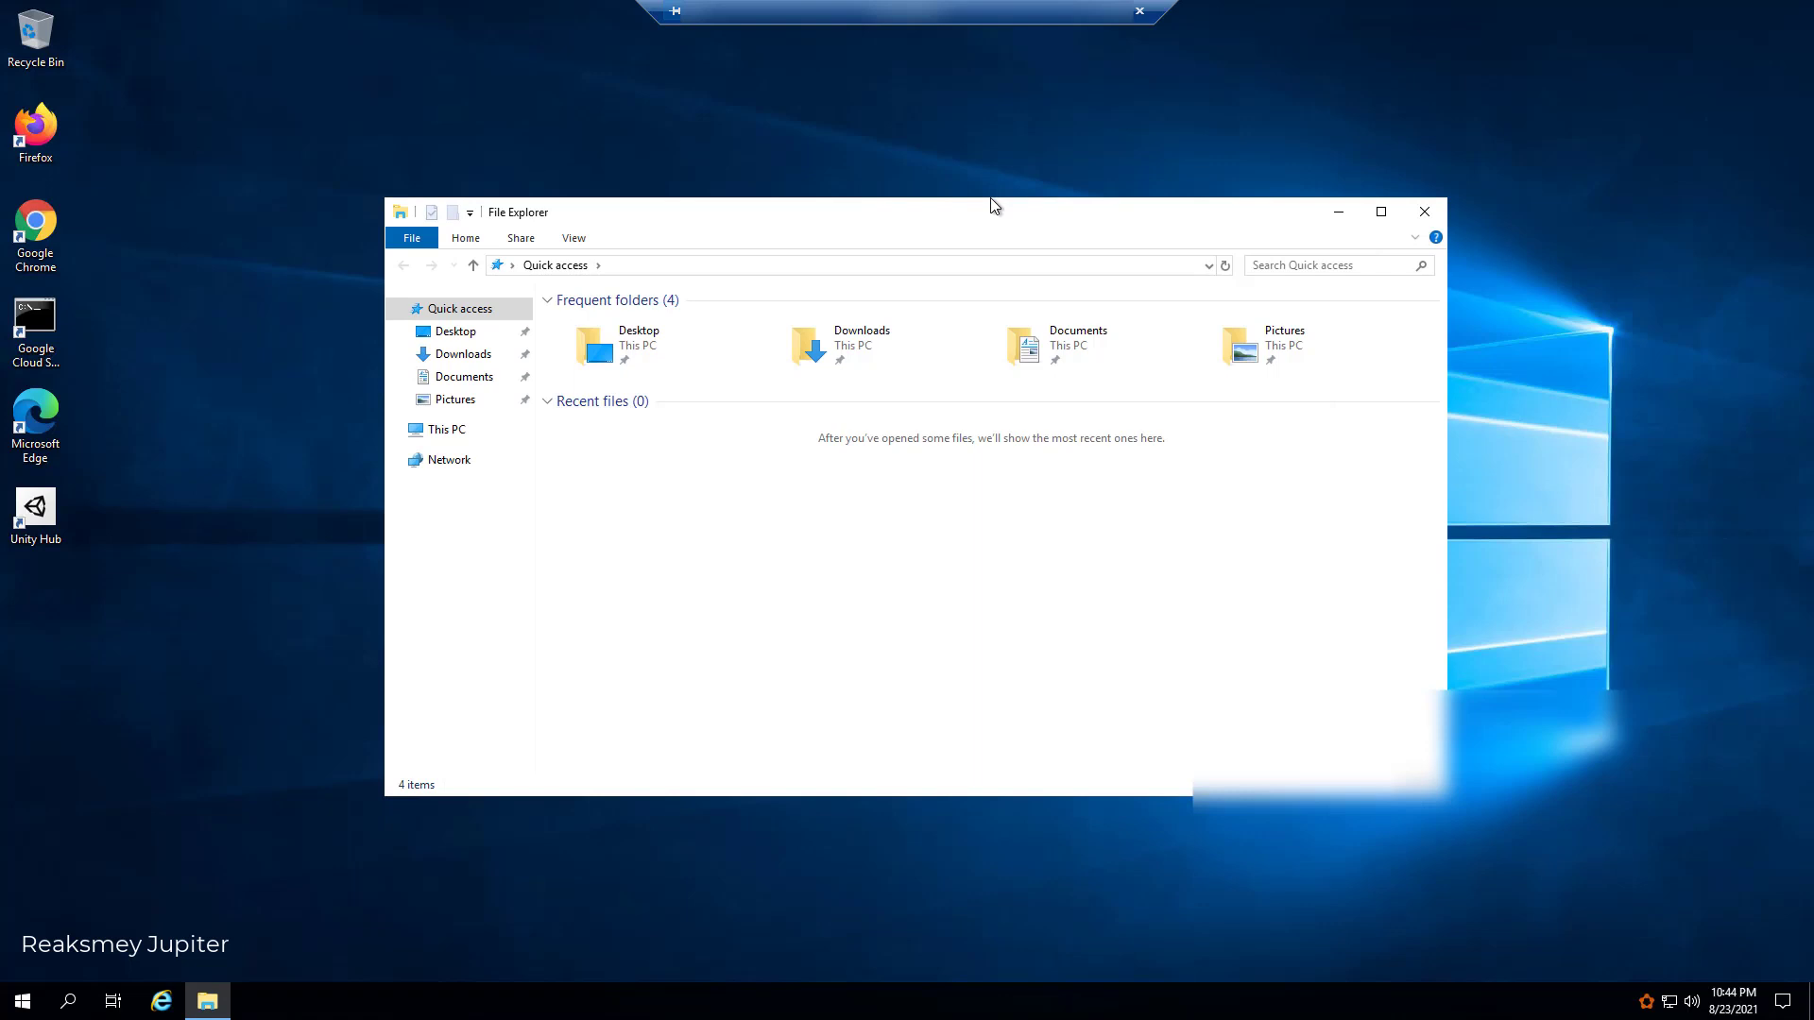
left_click(1422, 213)
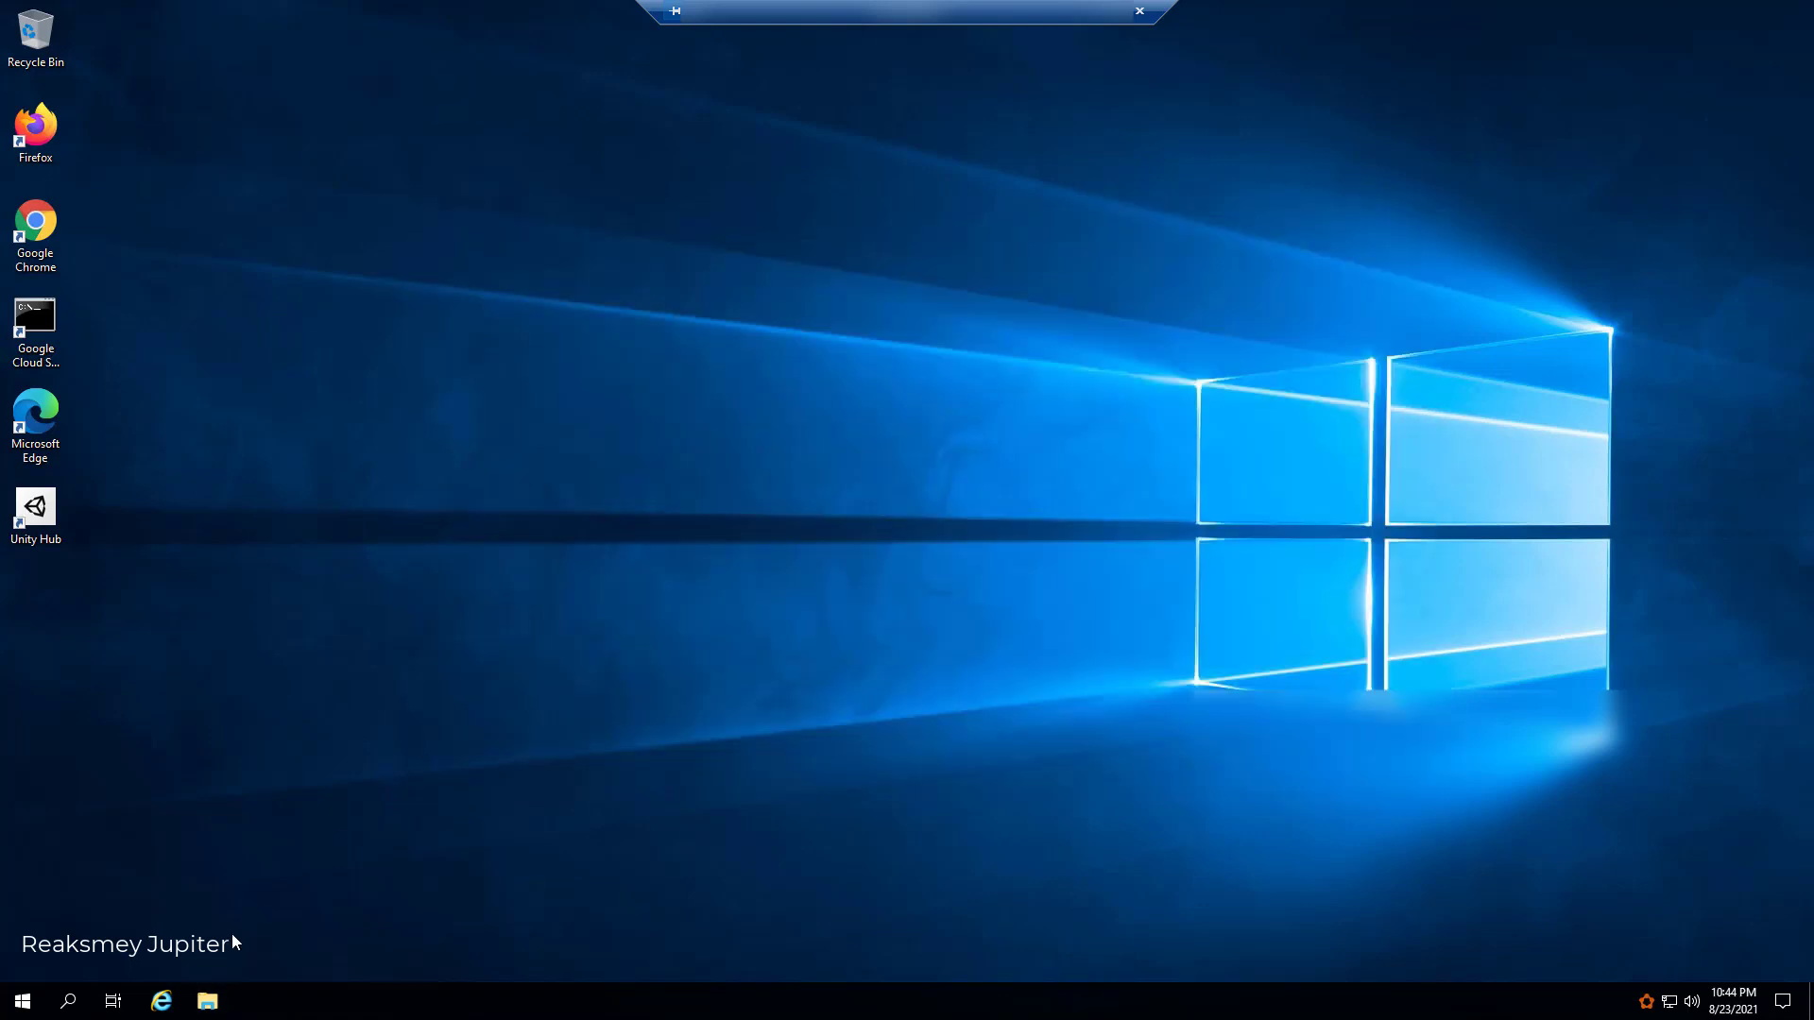
left_click(210, 1000)
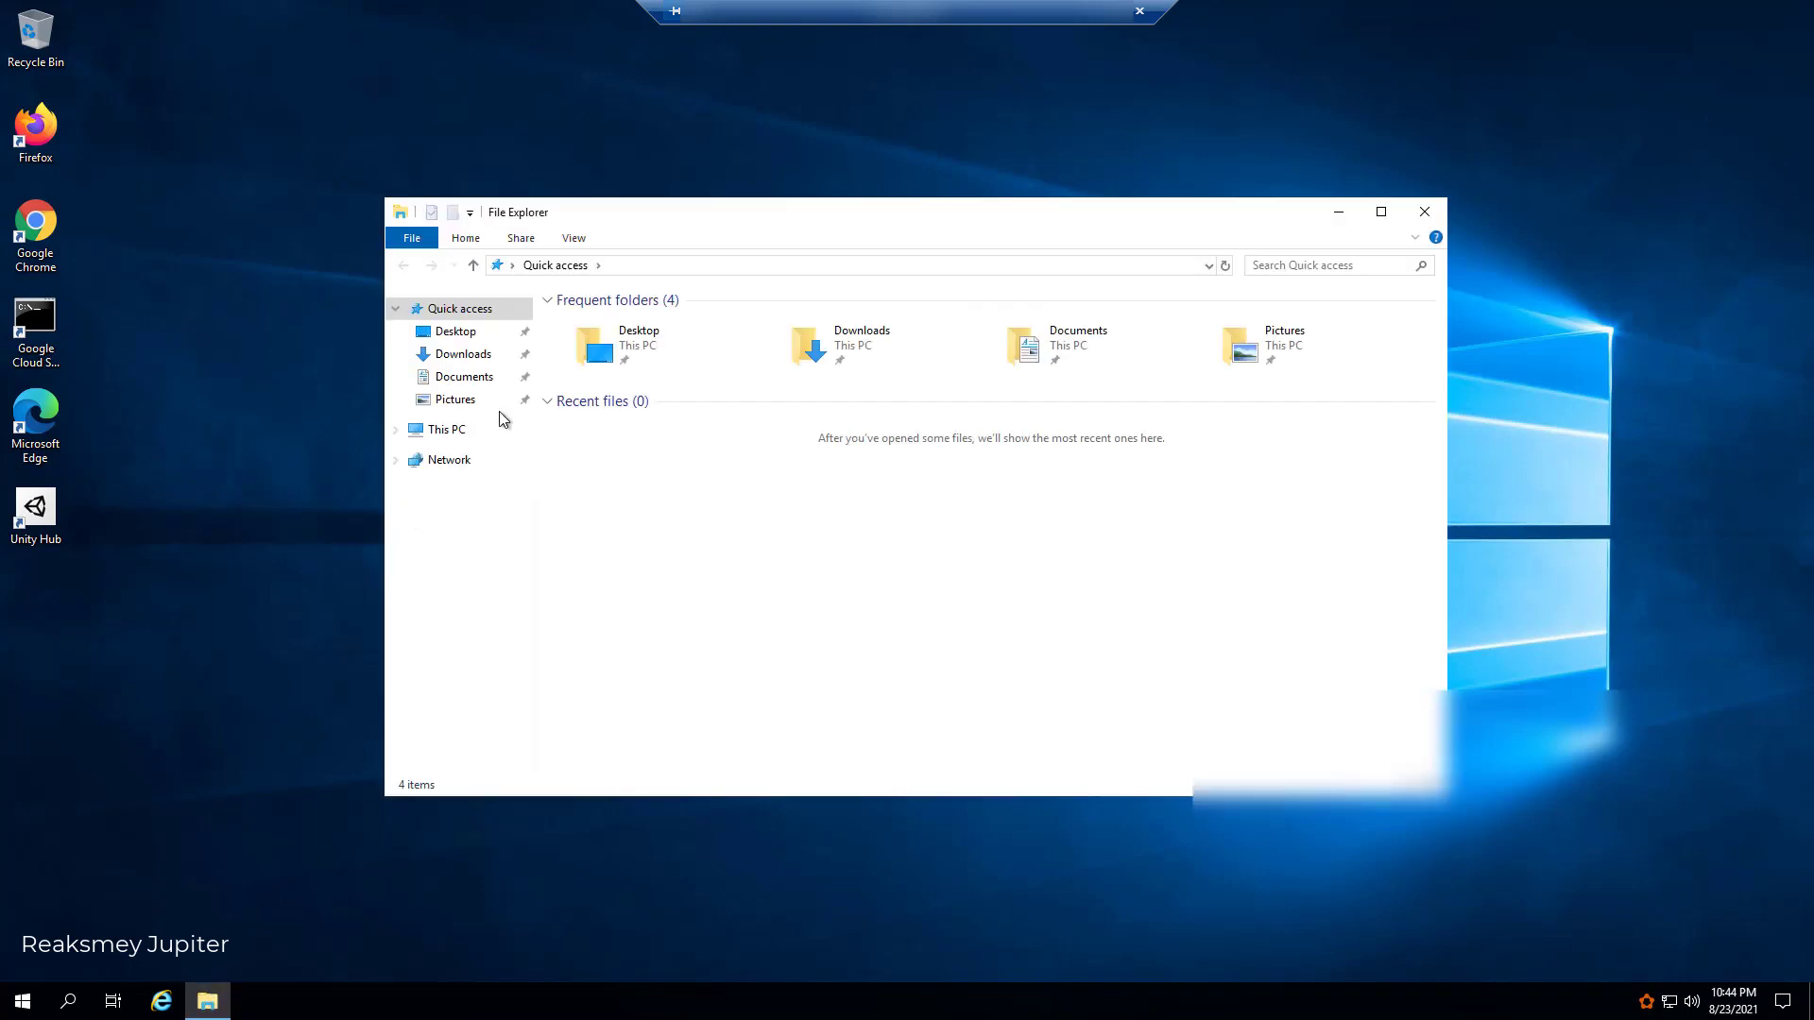
left_click(460, 433)
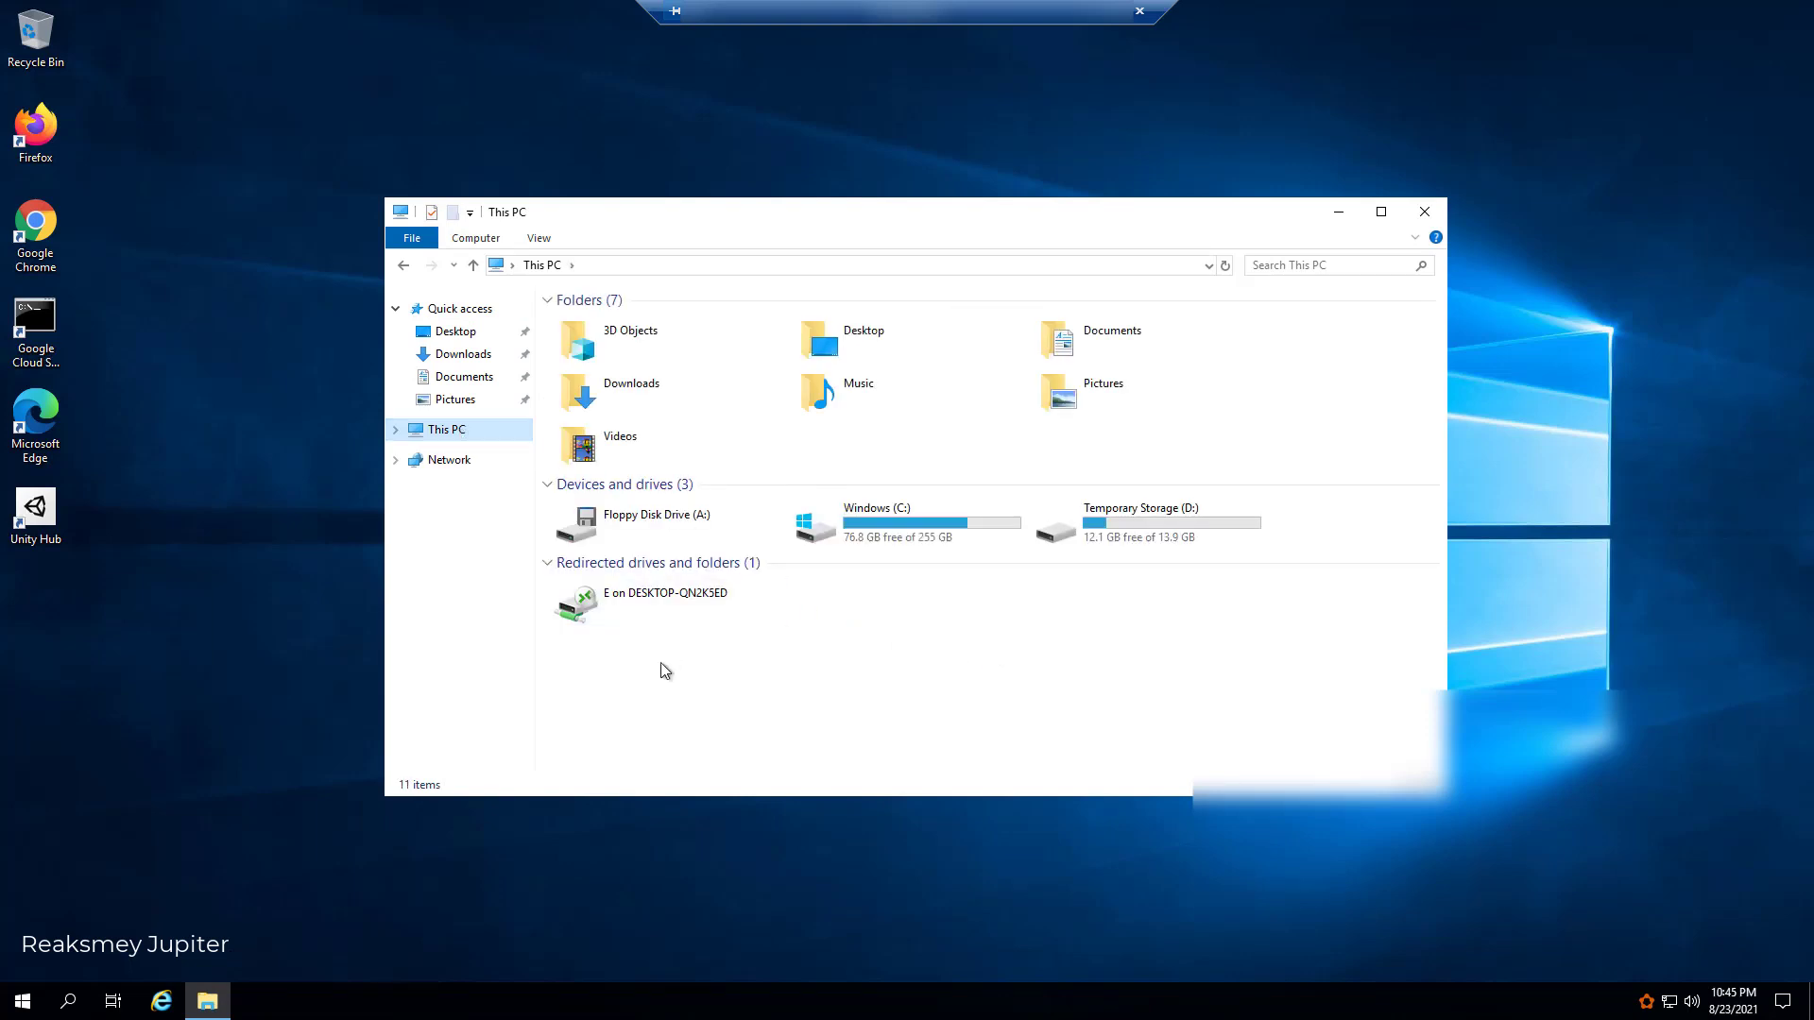
right_click(923, 665)
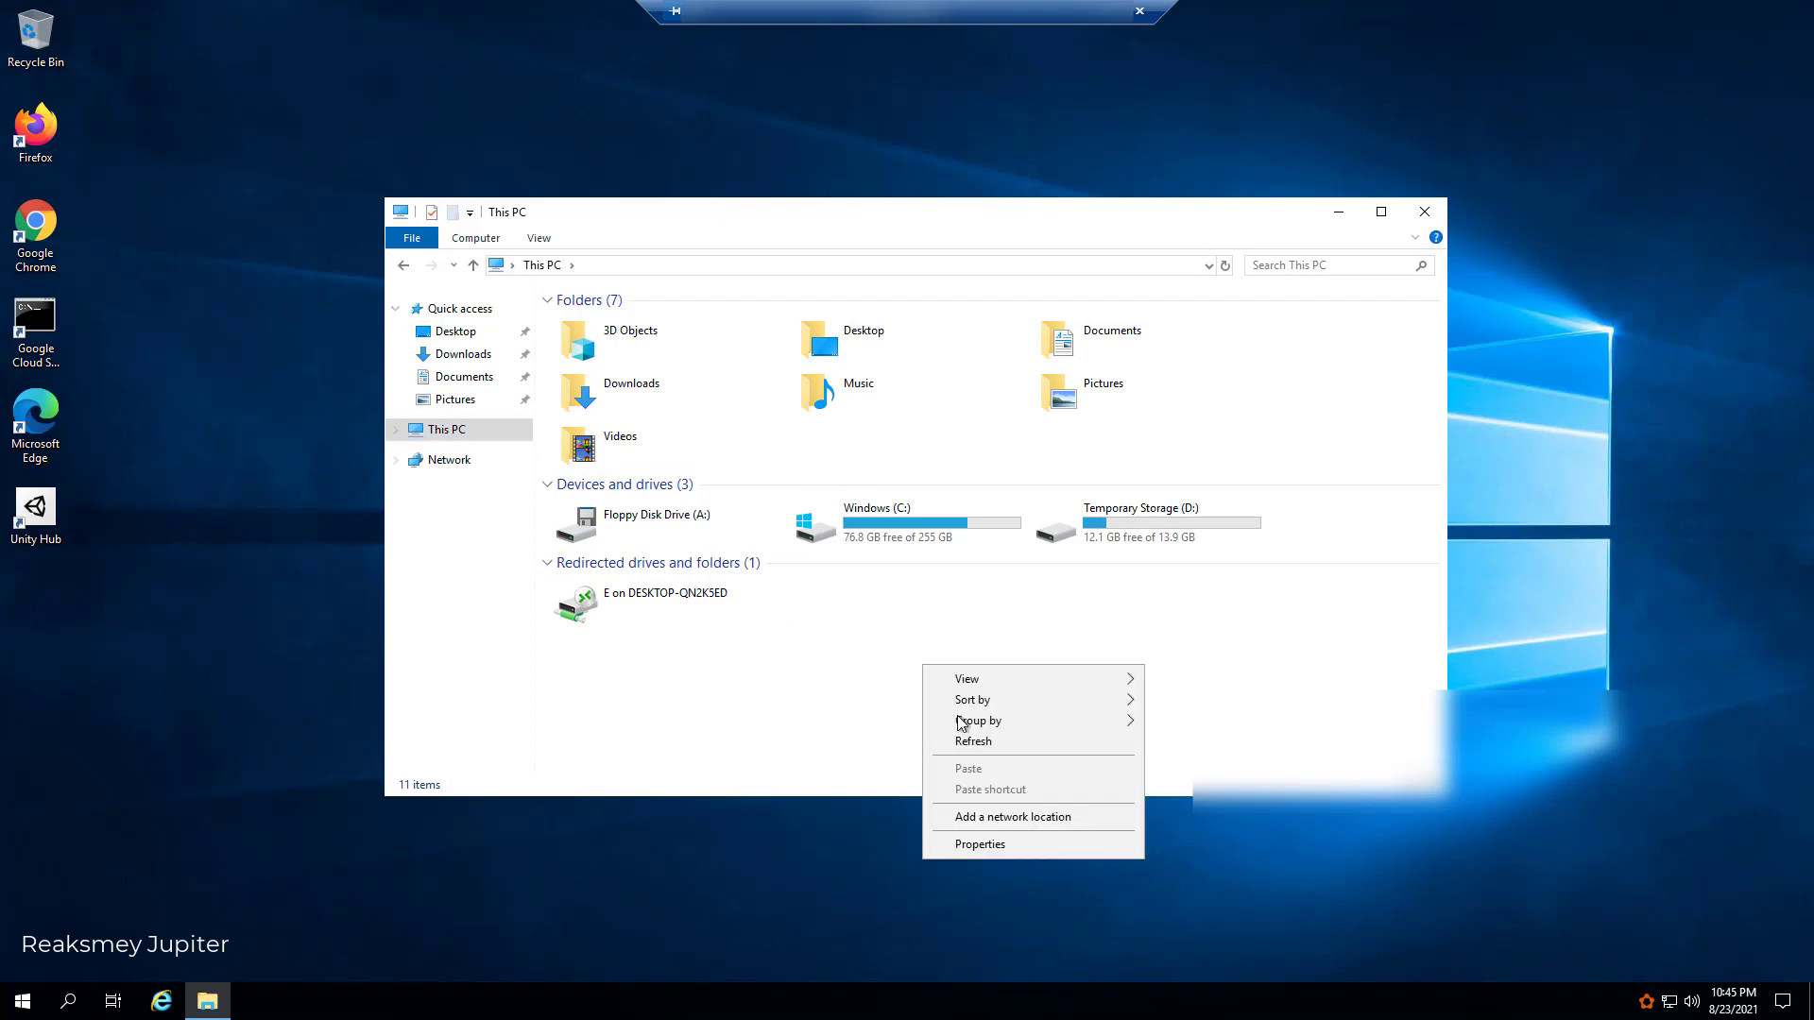
left_click(972, 742)
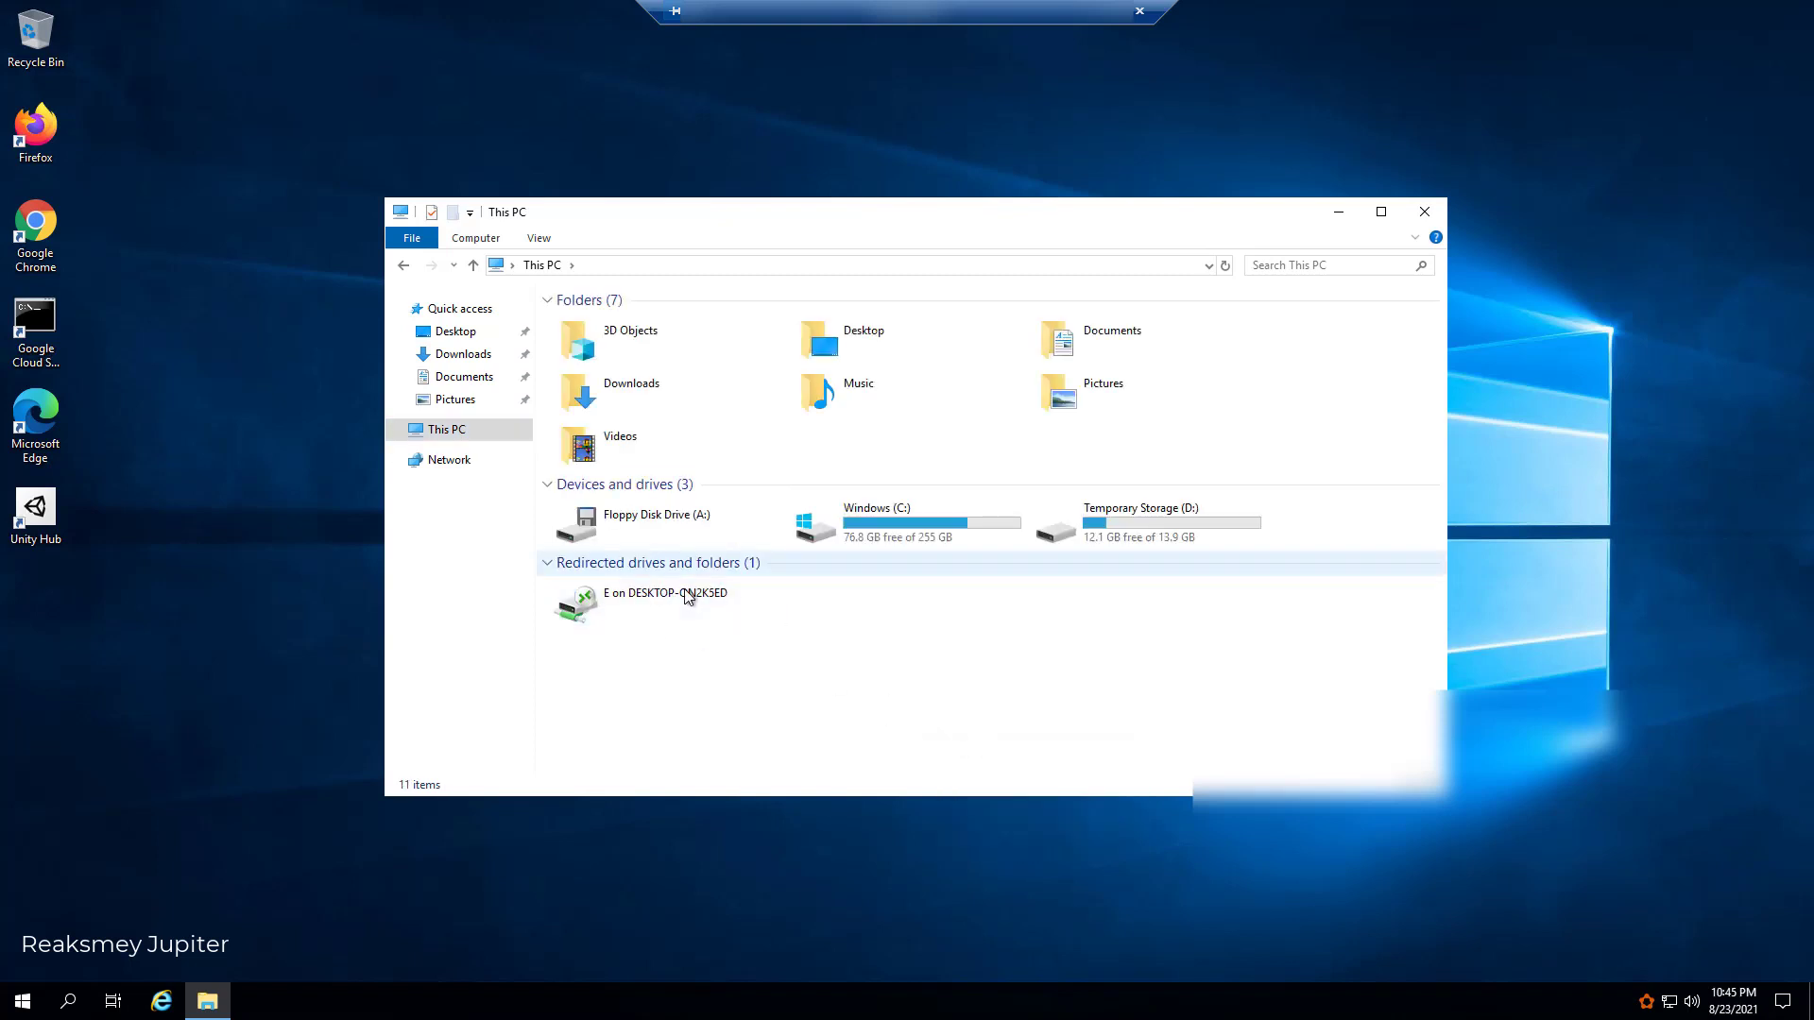
Open the redirected E drive and copy New Text Document from it to the remote desktop
left_click(662, 611)
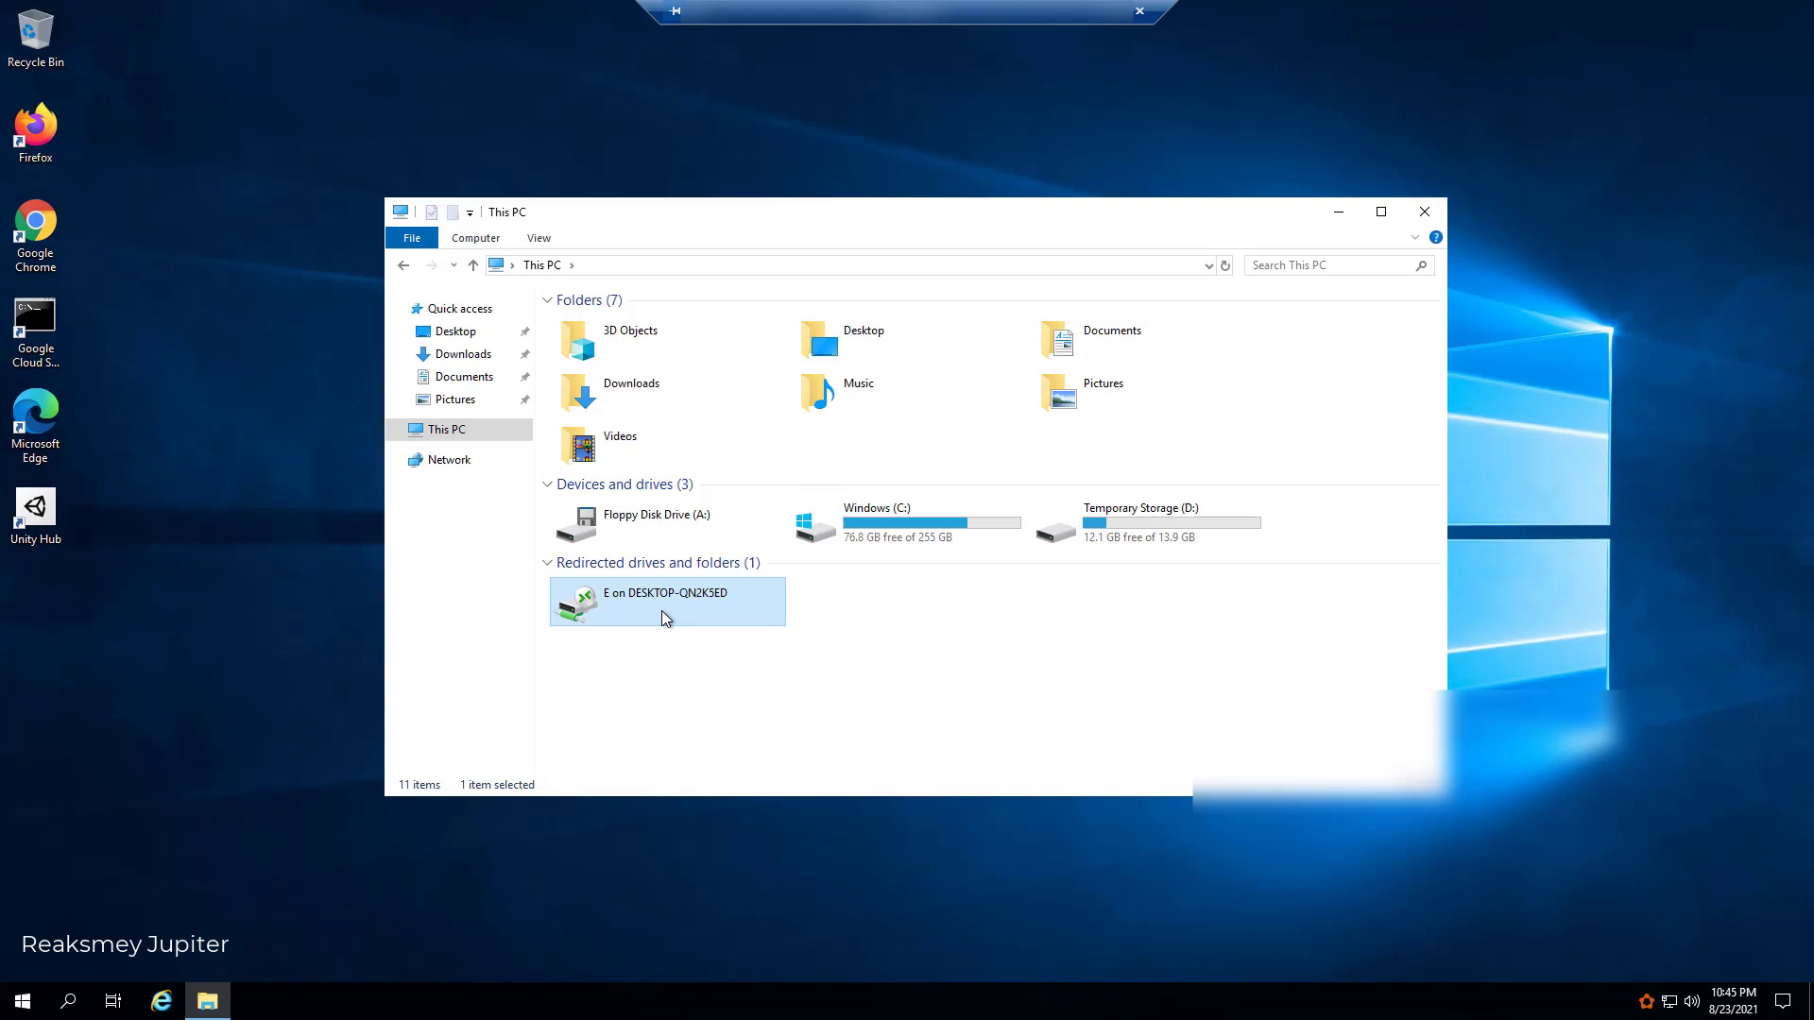
right_click(663, 615)
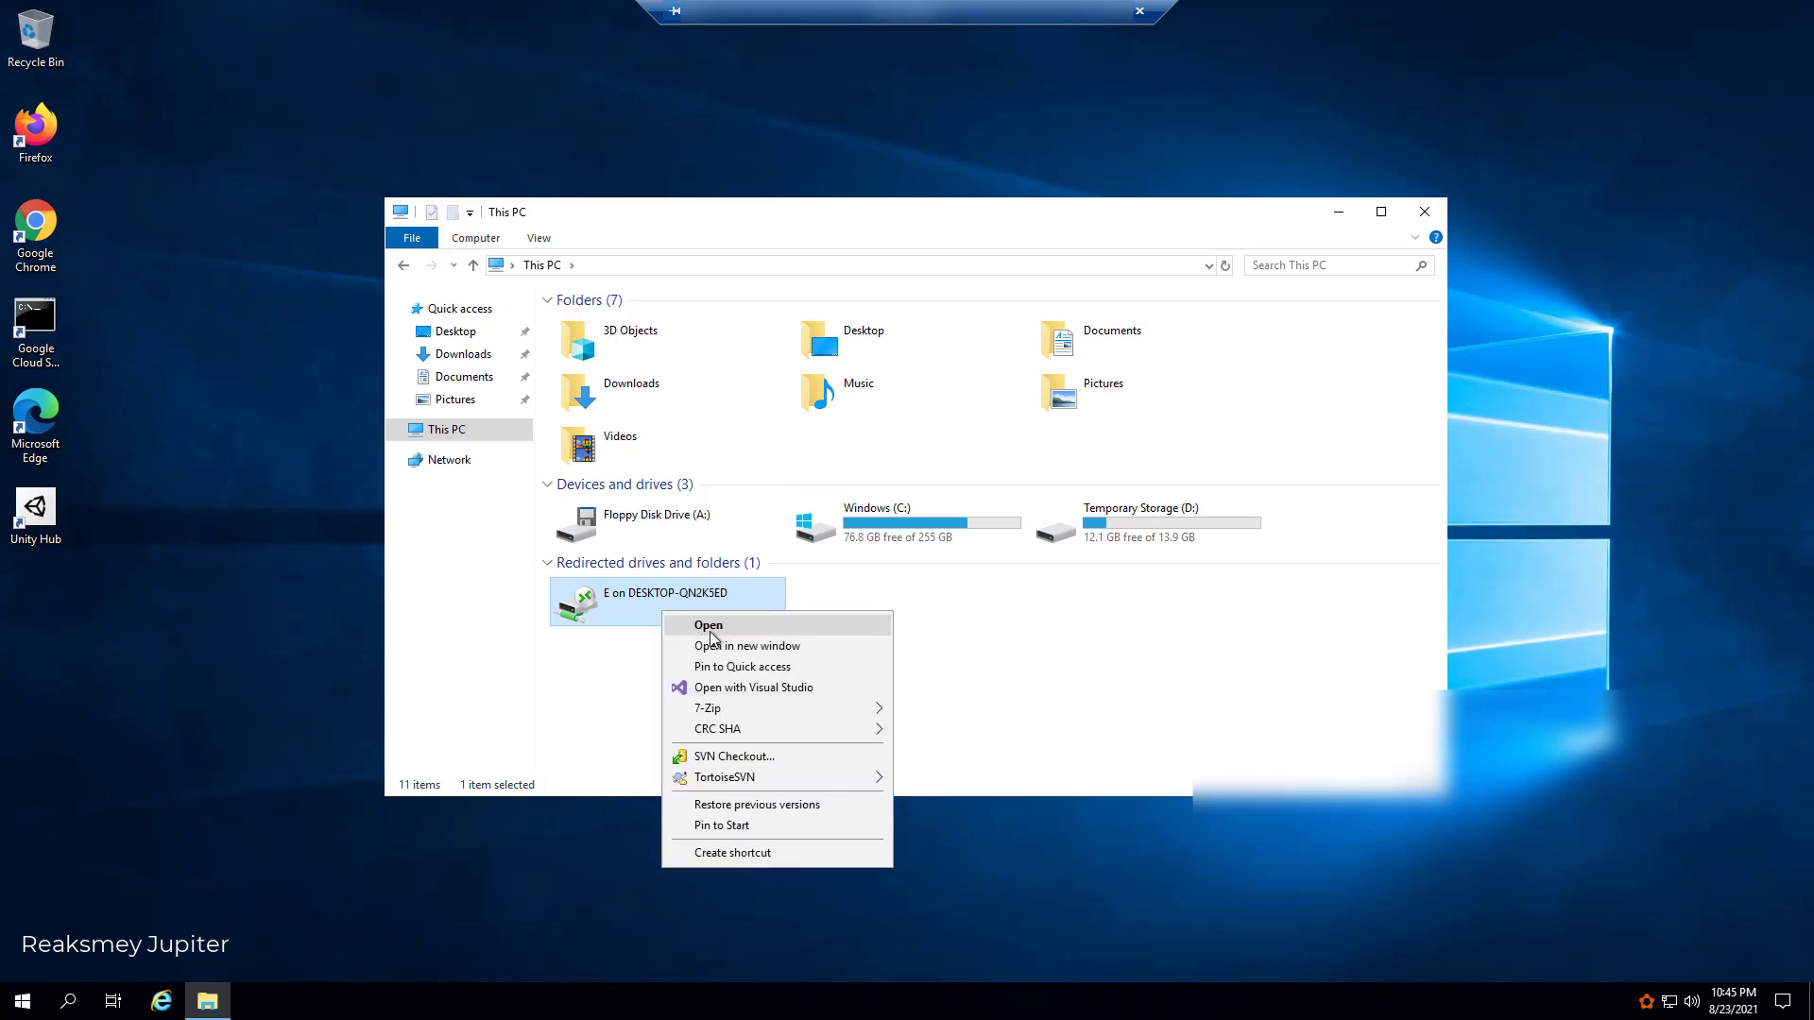
left_click(708, 626)
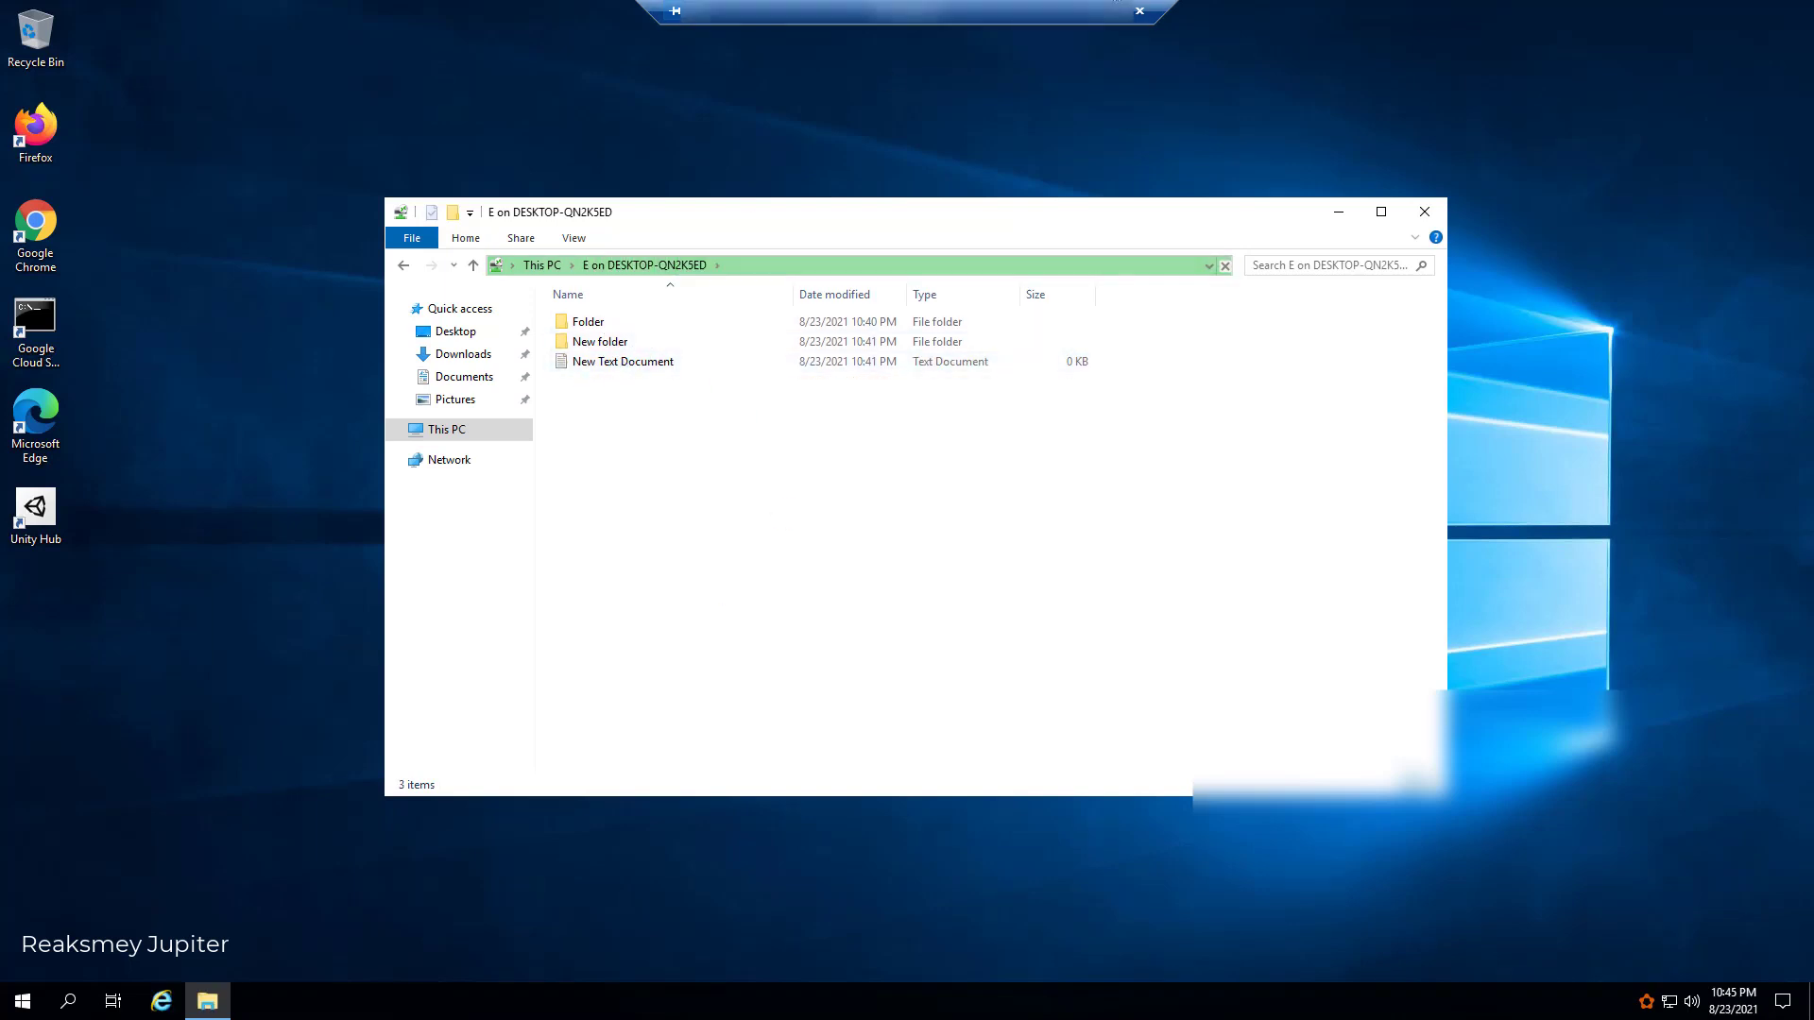
left_click(615, 366)
left_click_drag(649, 368, 49, 601)
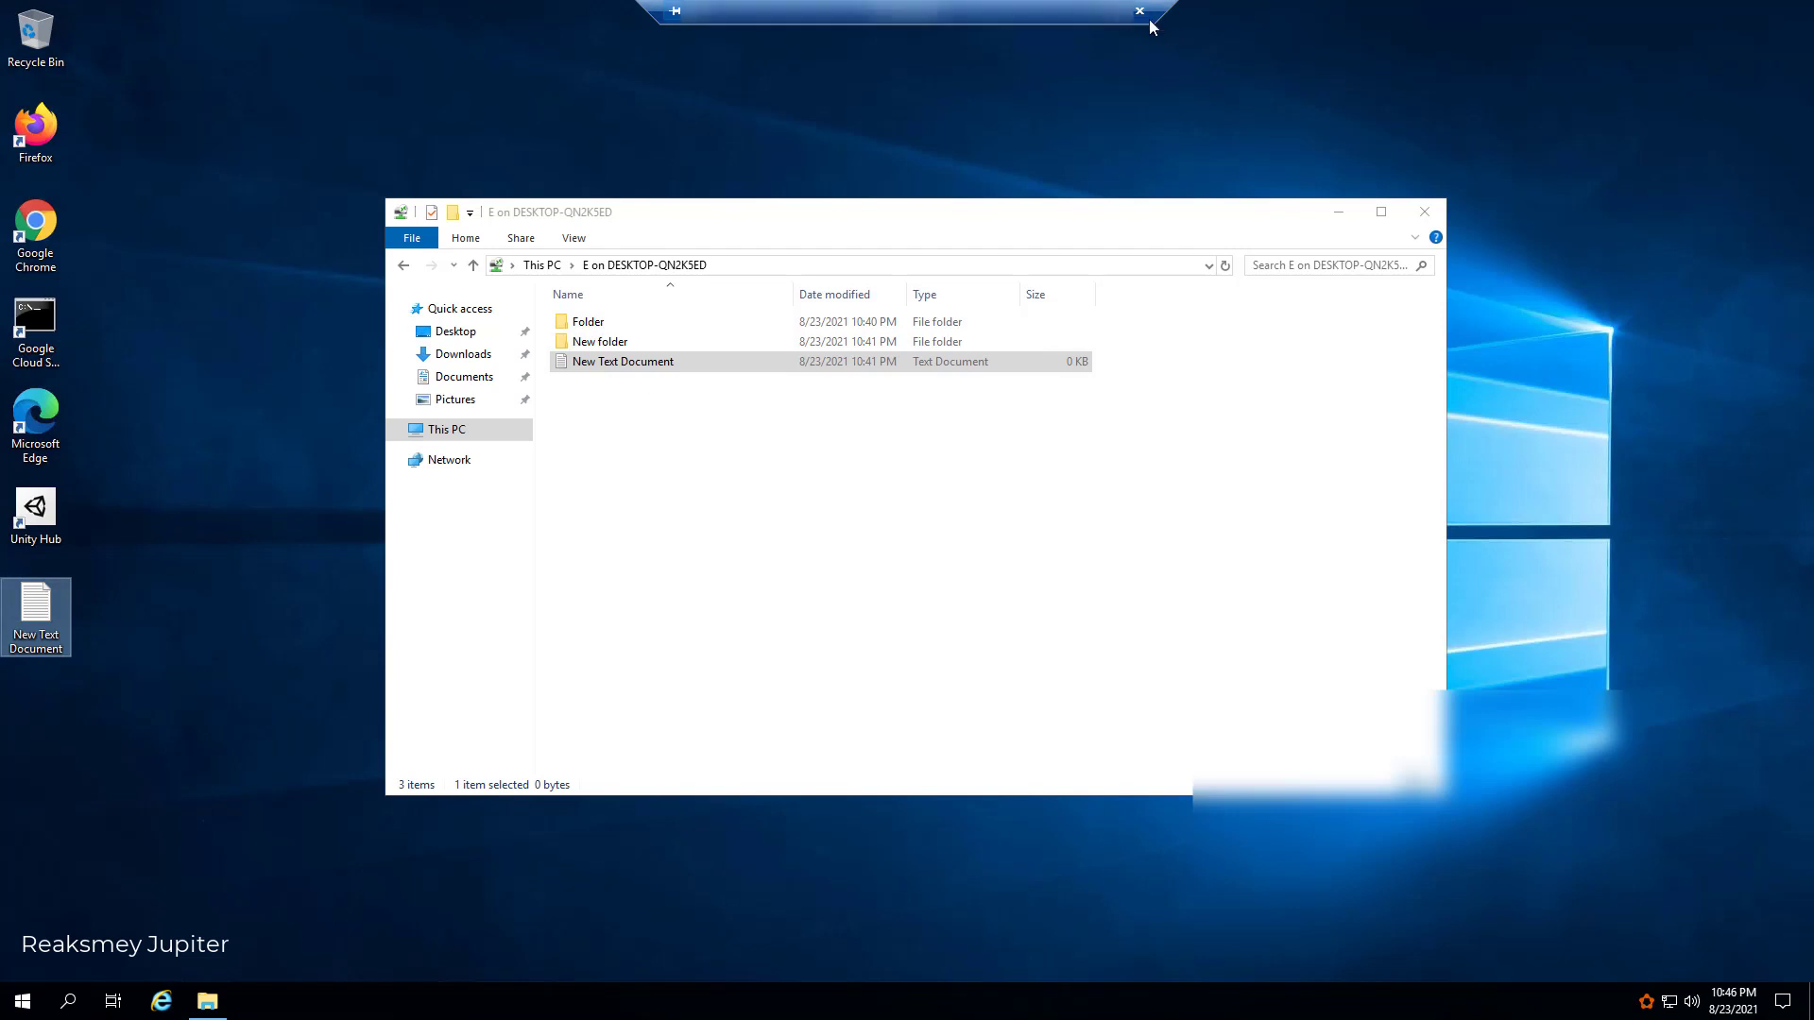
Take the remote session out of full screen, bring up the local TESTSHARING (E:) window, and enlarge the remote session window
left_click(1119, 15)
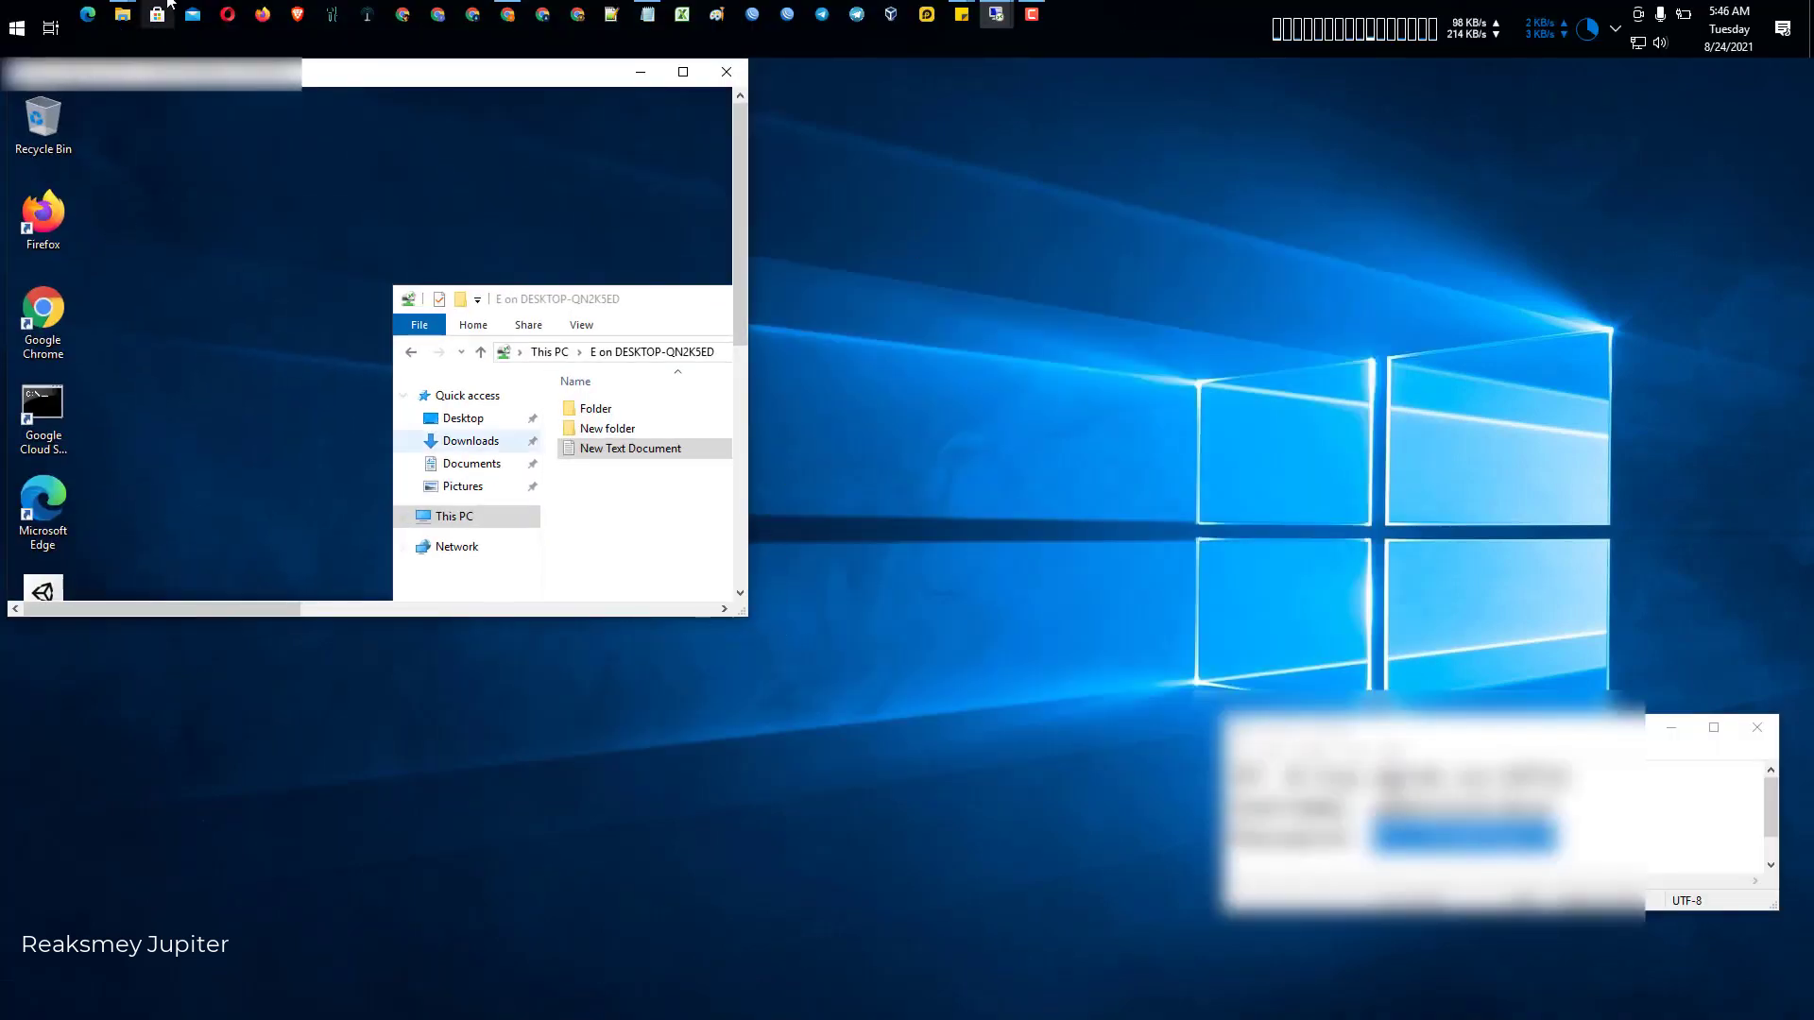
mouse_move(131, 16)
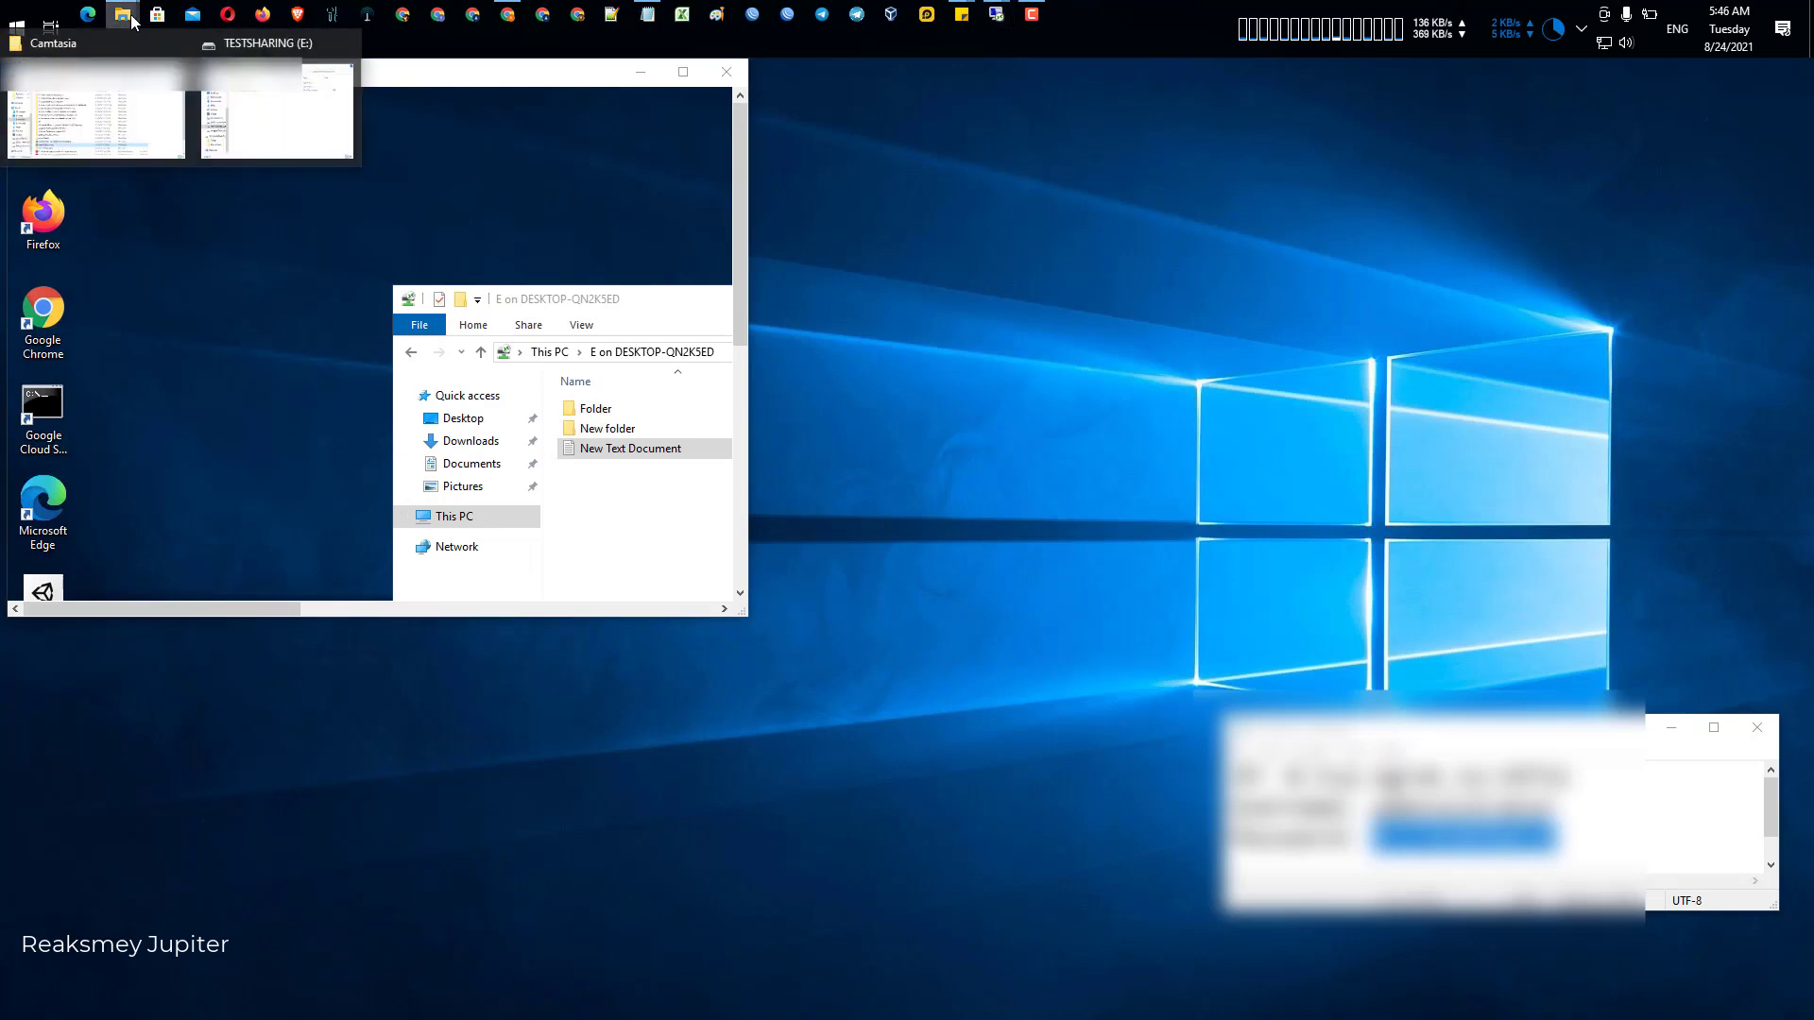
left_click(280, 104)
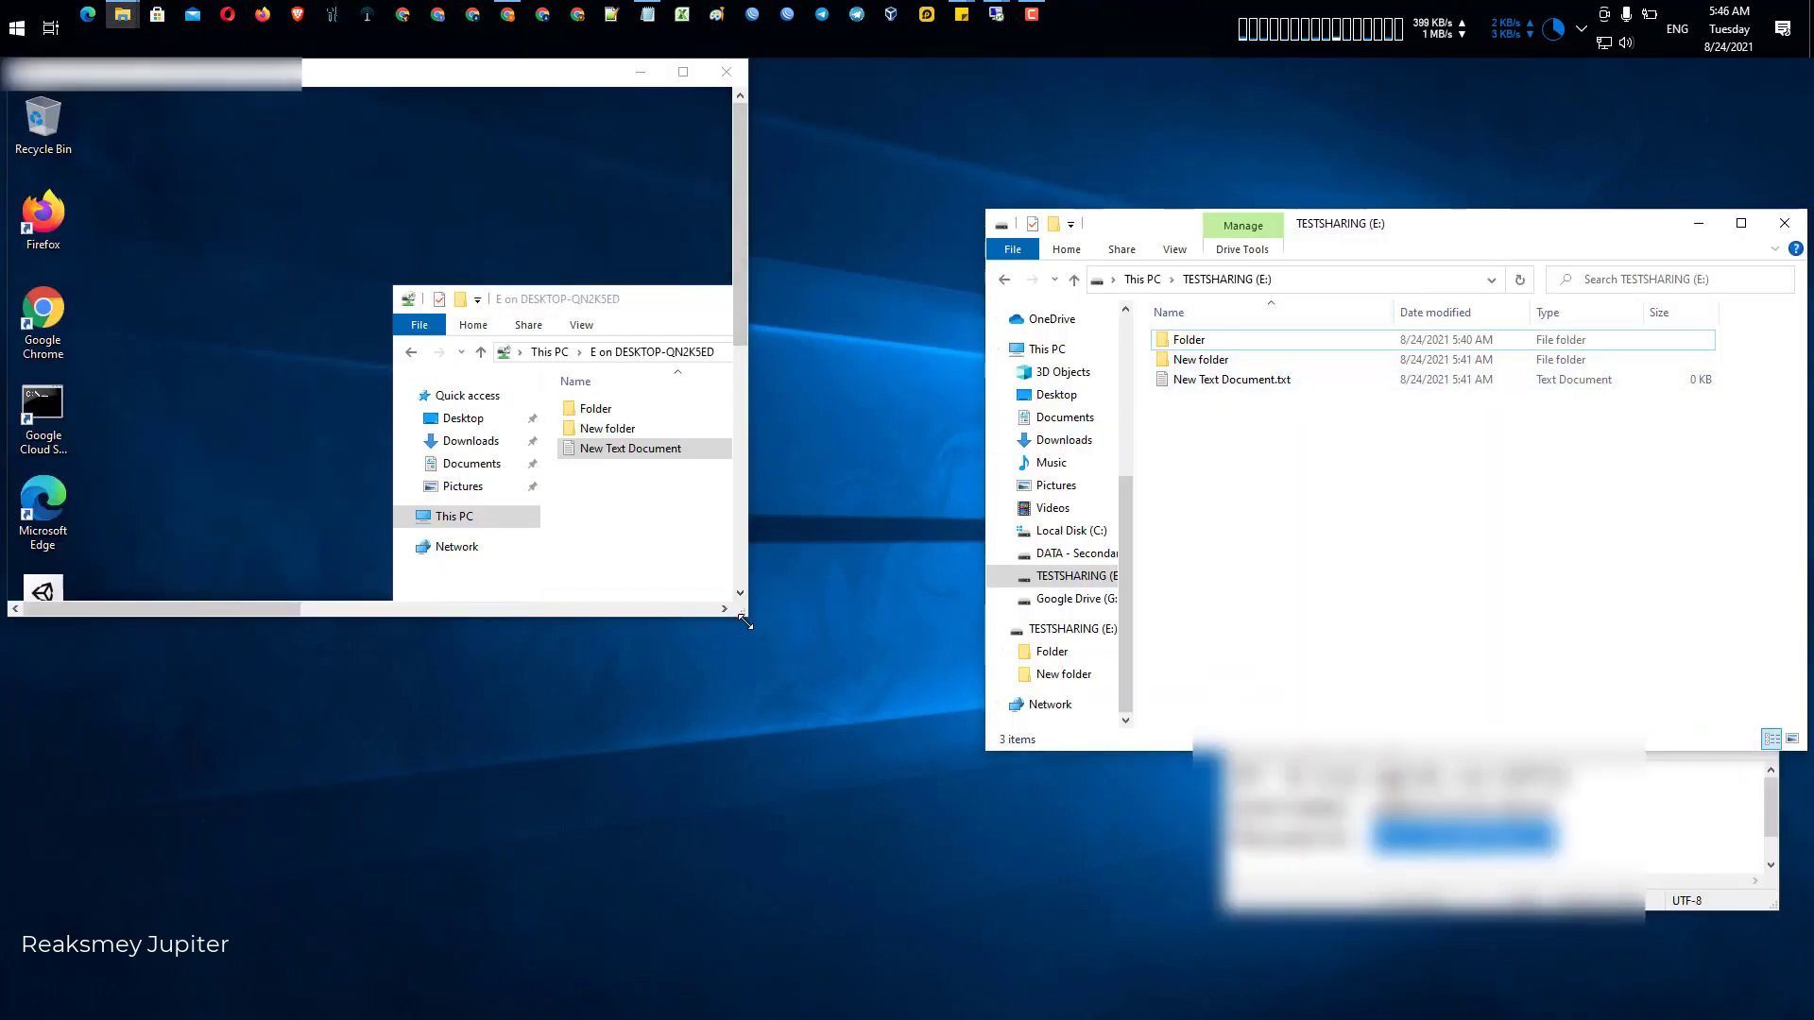
left_click_drag(746, 622, 1226, 921)
left_click(1461, 542)
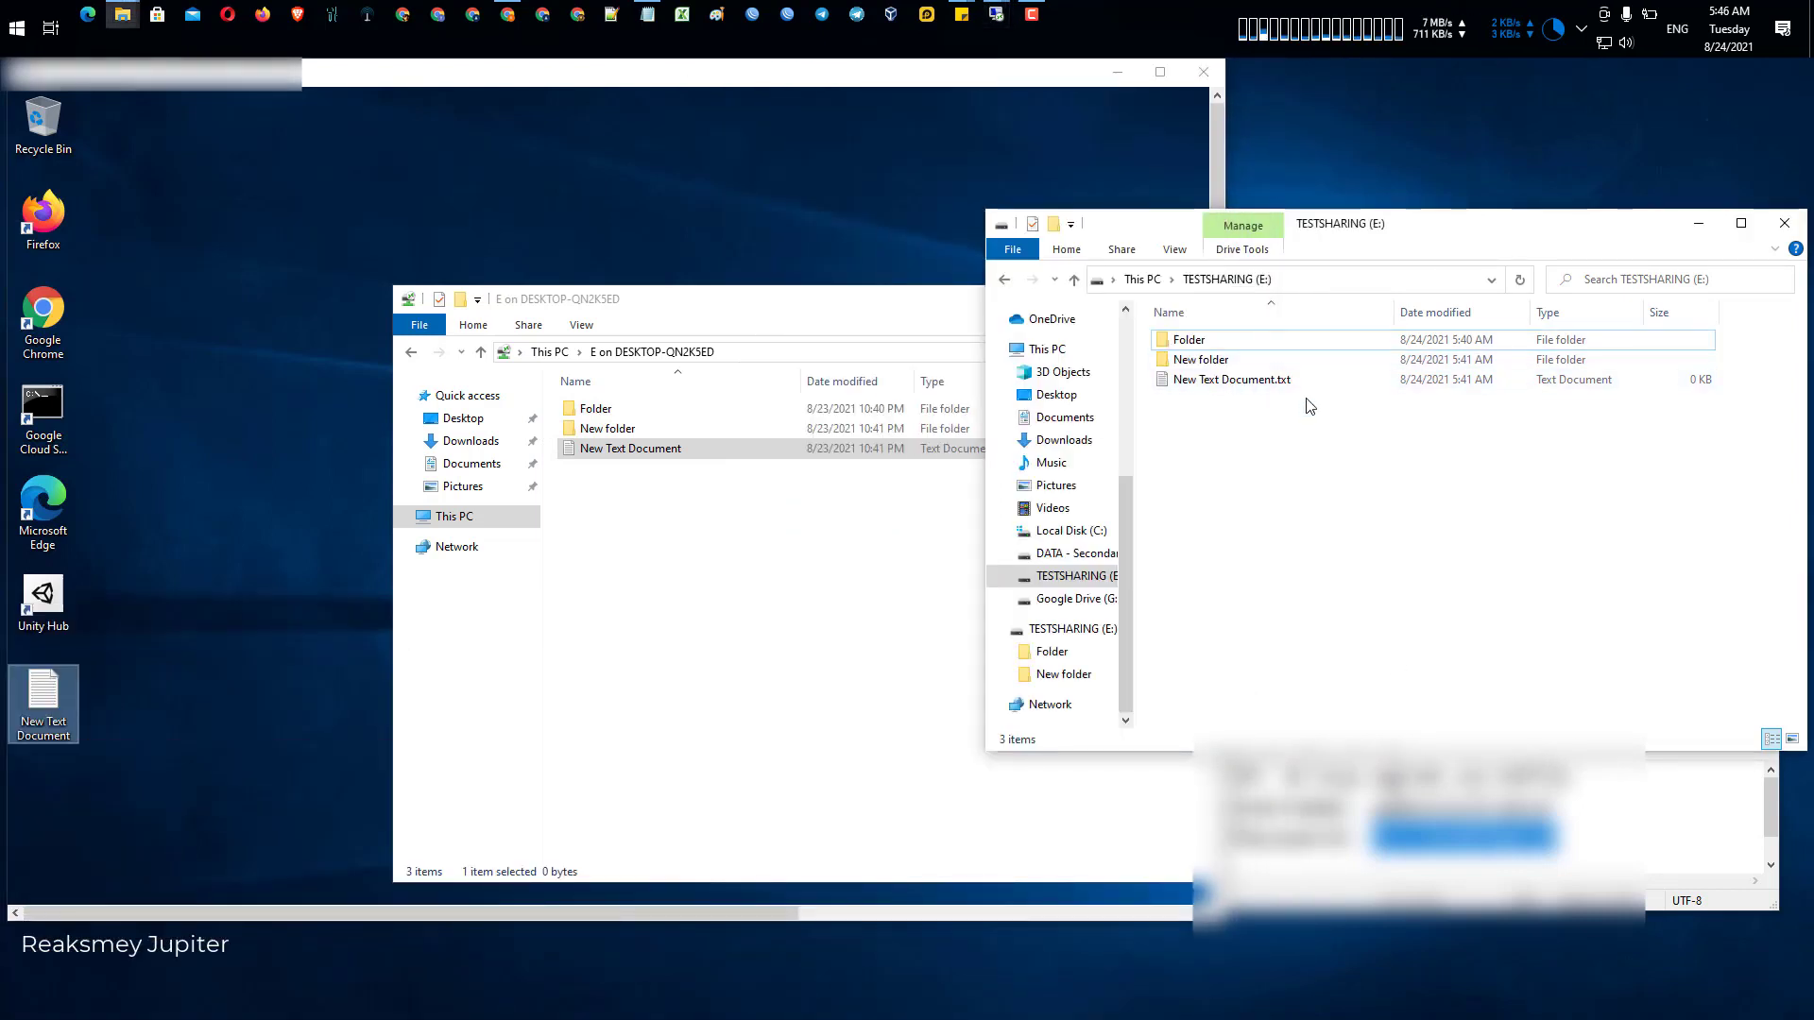